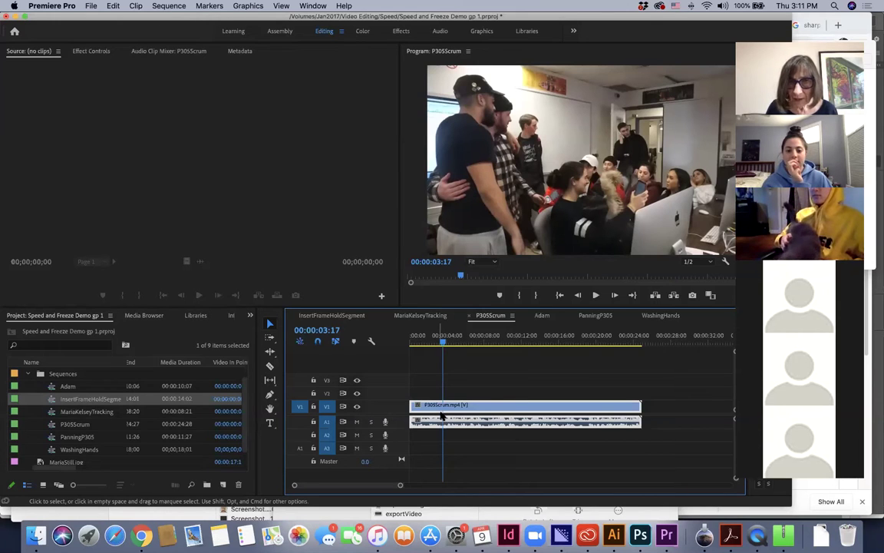
Step: Hold the P305Scrum.mp4 clip's video on source timecode 00:00:05:19 and play the sequence to check the freeze
right_click(443, 407)
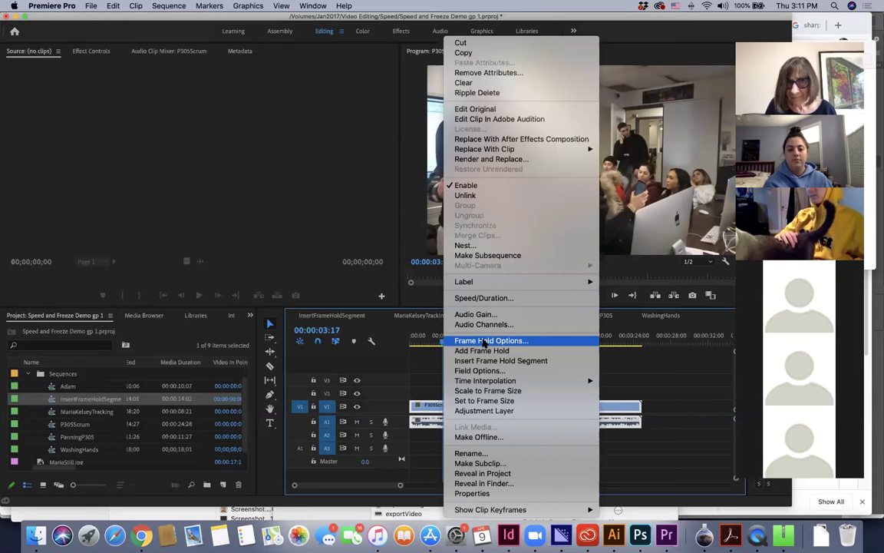
left_click(485, 341)
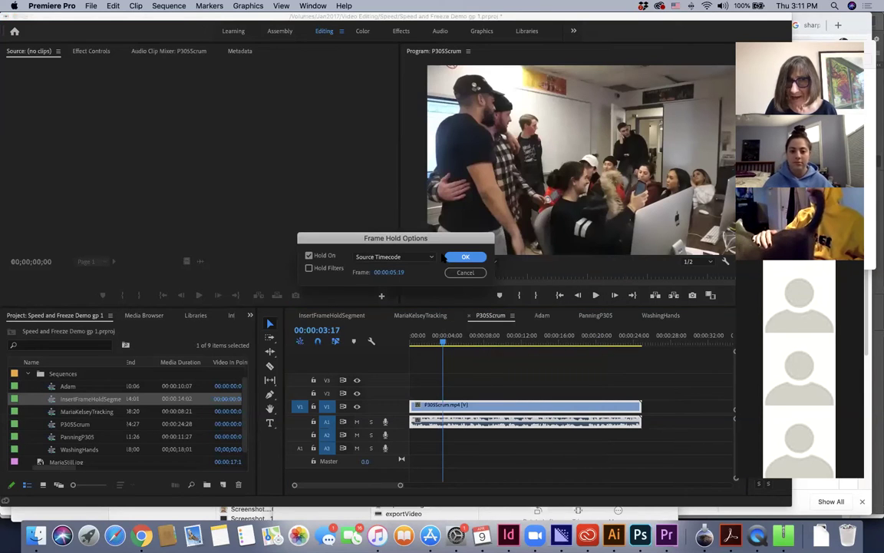
left_click(454, 258)
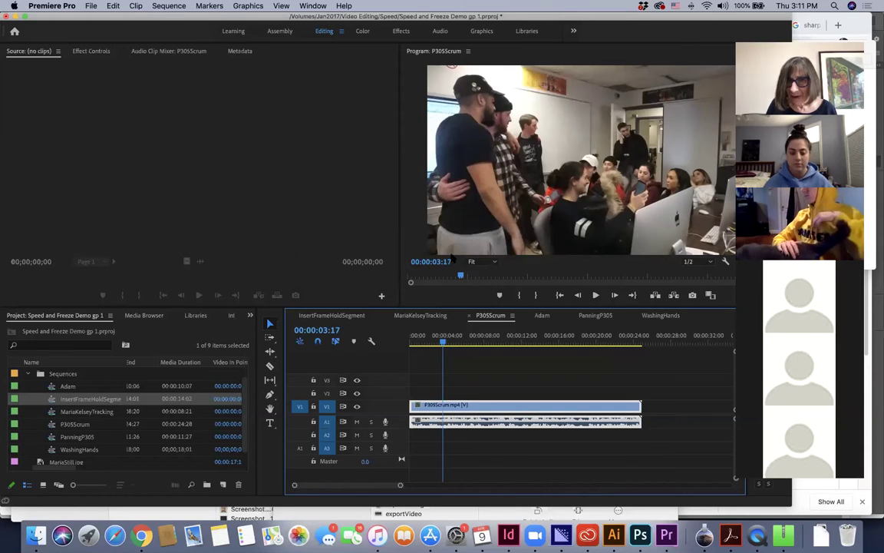
left_click_drag(438, 343, 370, 343)
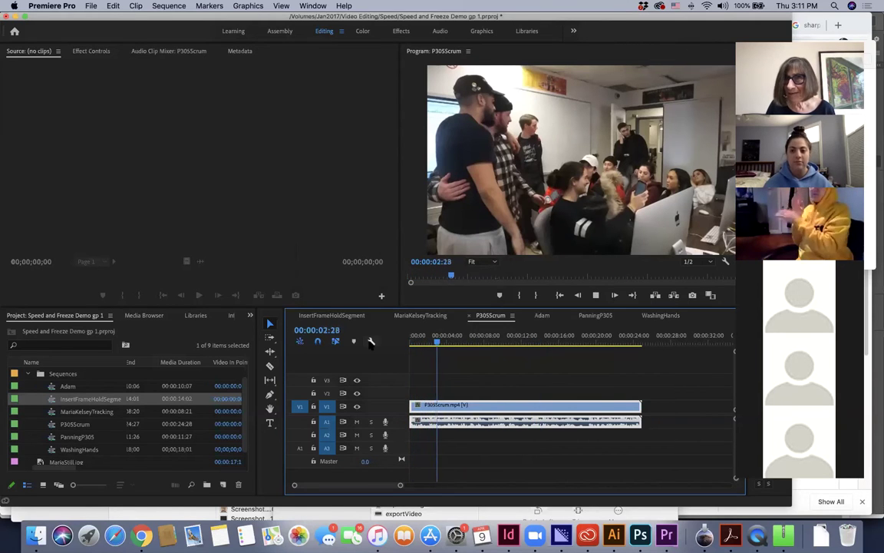
key("space")
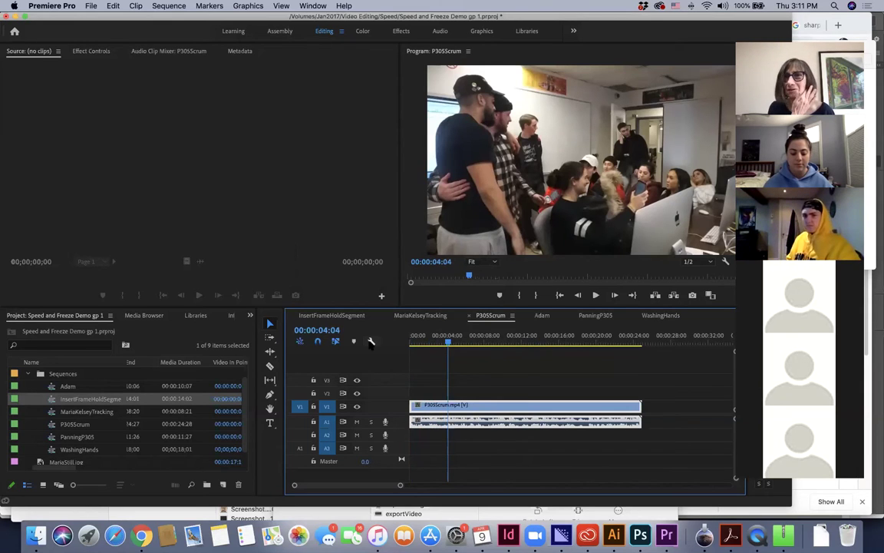
Step: Move the playhead to 00:00:04:19 and disable Hold On in the P305Scrum.mp4 clip's frame hold options
key("shift+Right")
key("shift+Right")
key("shift+Right")
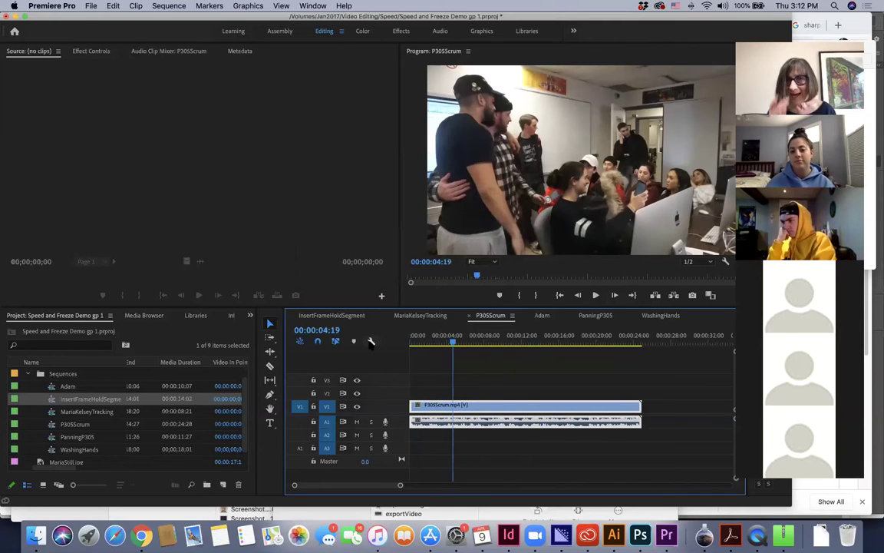
right_click(453, 412)
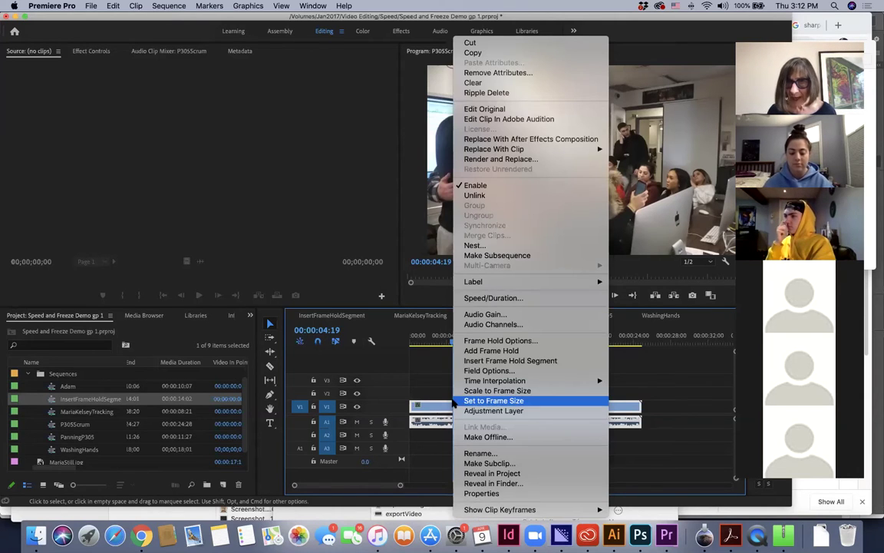
left_click(492, 341)
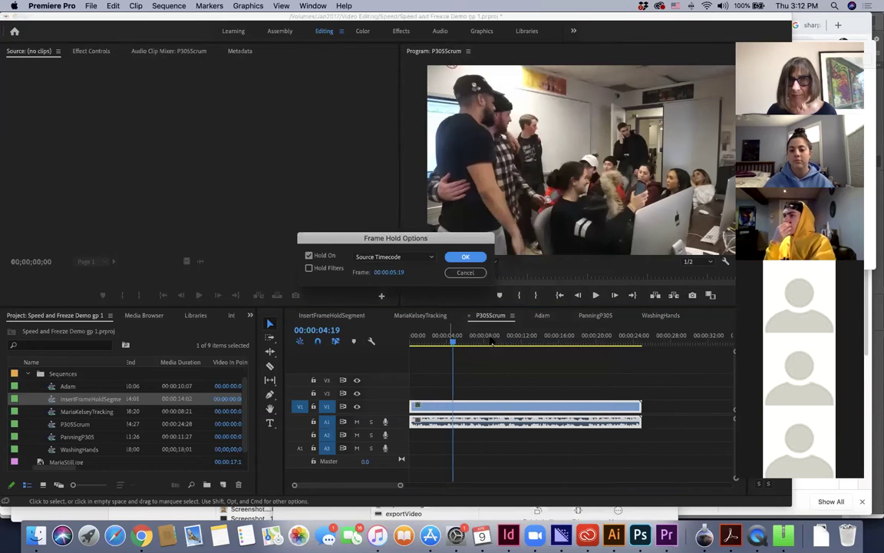
left_click(308, 256)
left_click(465, 258)
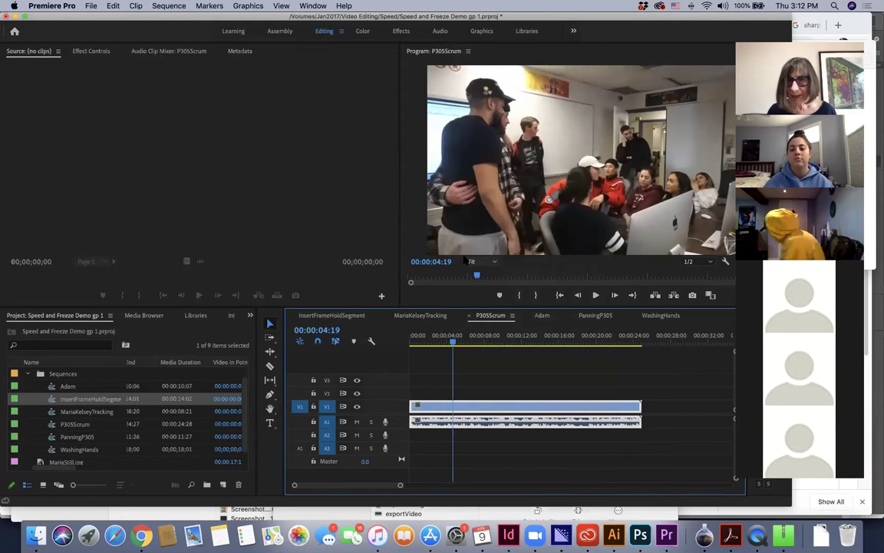
Step: Add a frame hold to the P305Scrum.mp4 clip at 00:00:04:19 and play the sequence from the start
right_click(454, 408)
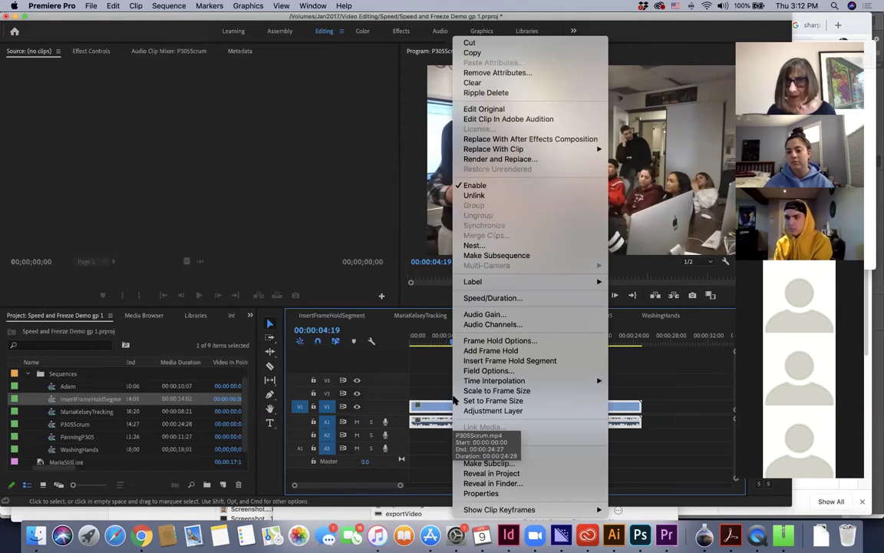
left_click(476, 351)
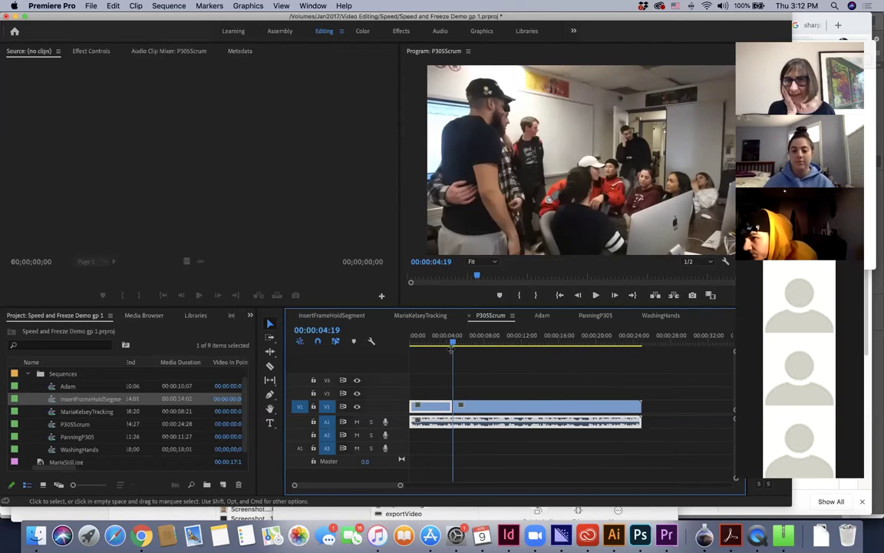
left_click_drag(454, 343, 411, 344)
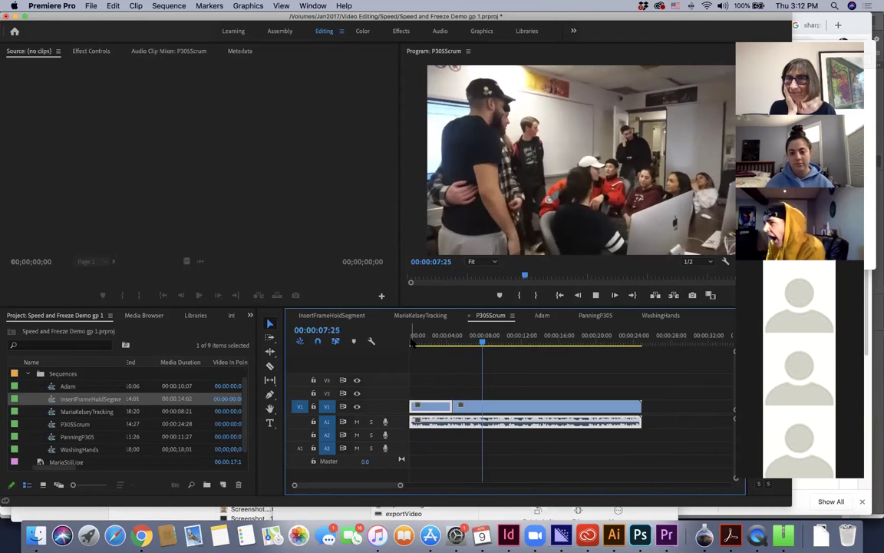
key("space")
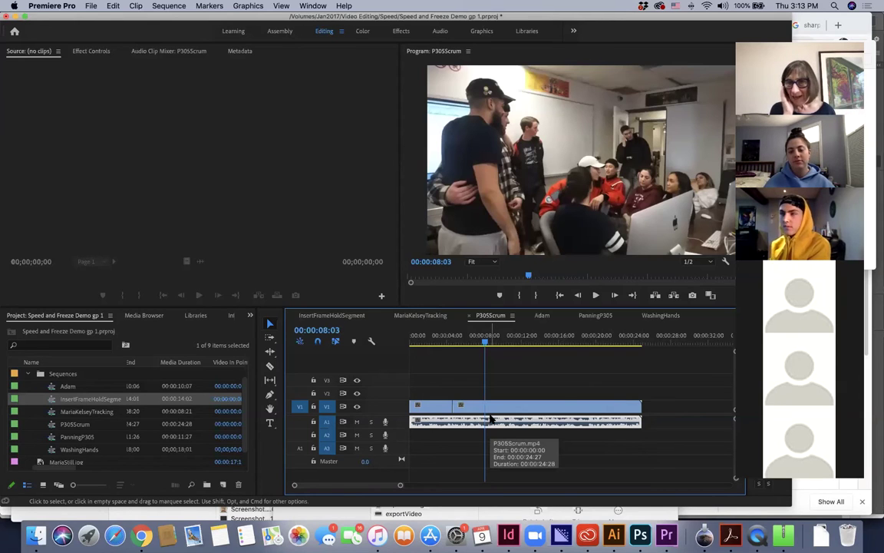
Step: Undo the frame hold added to the P305Scrum.mp4 clip
left_click(598, 413)
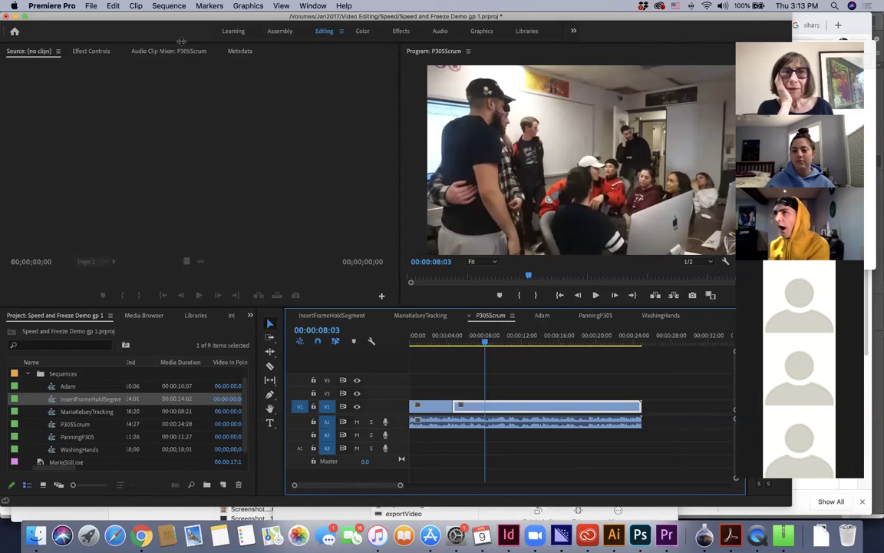
left_click(115, 7)
left_click(116, 7)
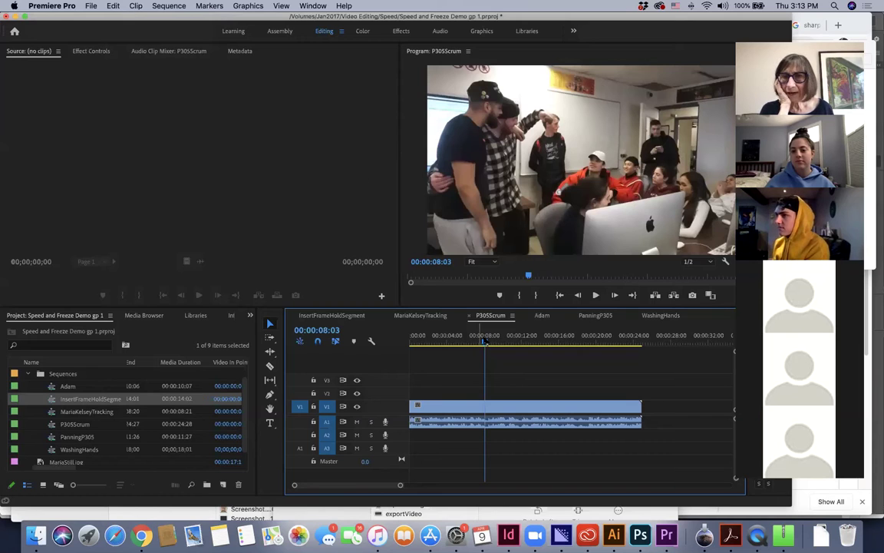
Step: Scrub through the P305Scrum sequence and set its clip's speed to 400%
left_click_drag(443, 343, 627, 344)
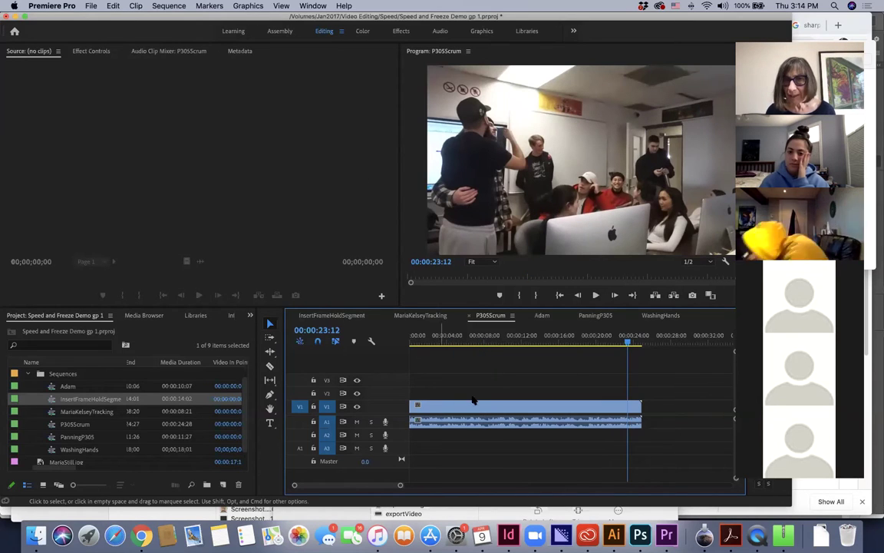
left_click(497, 410)
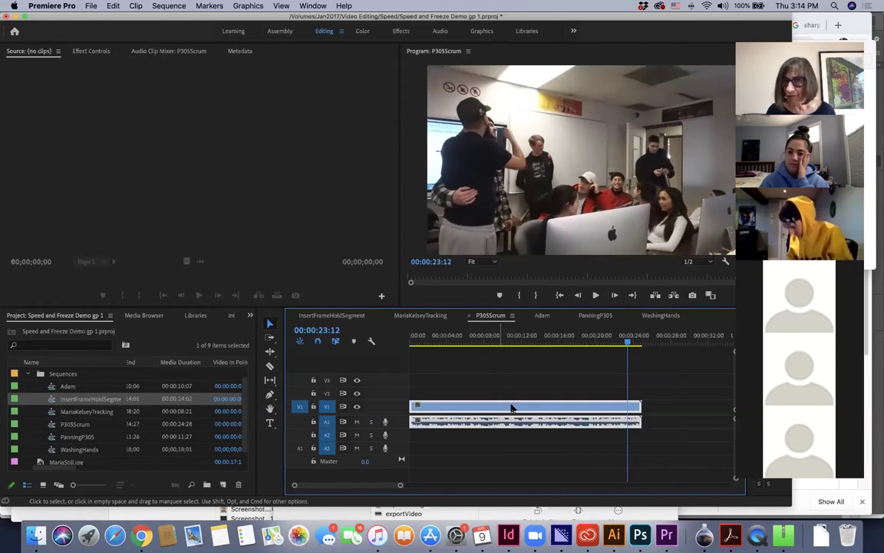
left_click_drag(527, 343, 520, 343)
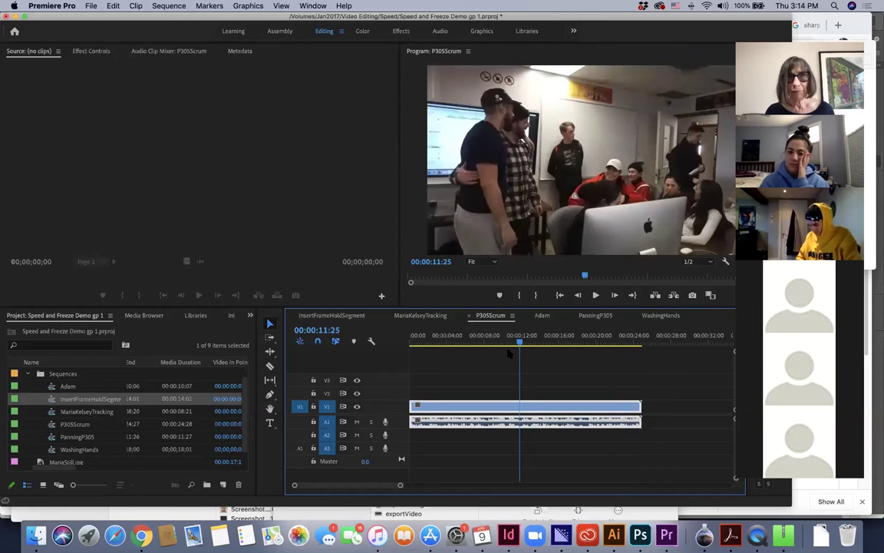
left_click(201, 5)
mouse_move(182, 7)
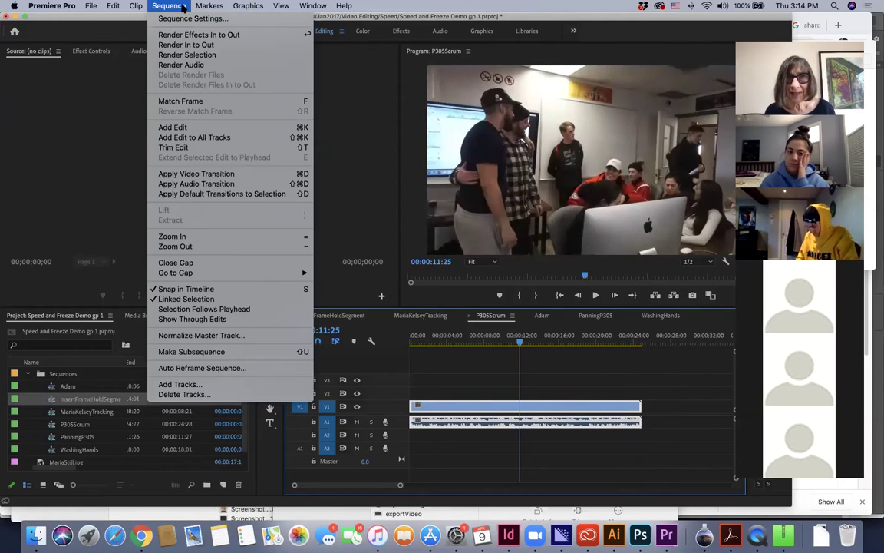
mouse_move(135, 6)
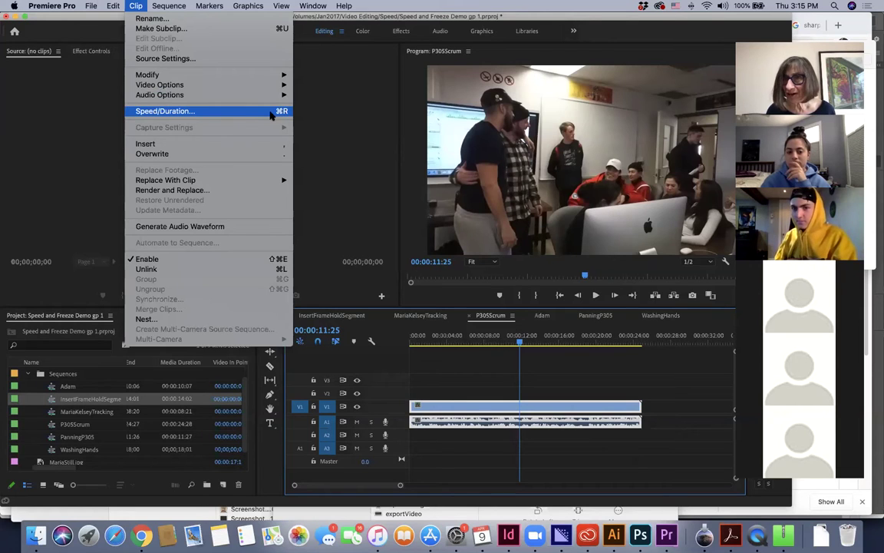
left_click(184, 113)
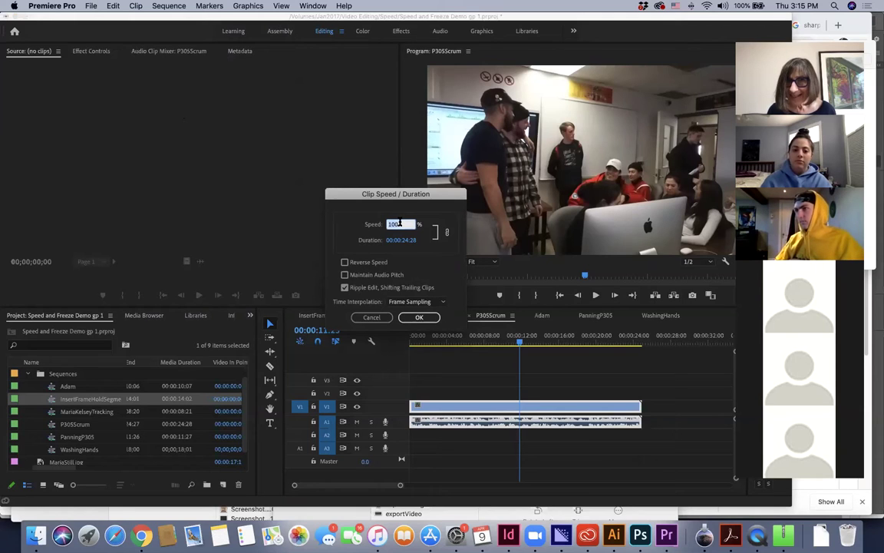
type("400")
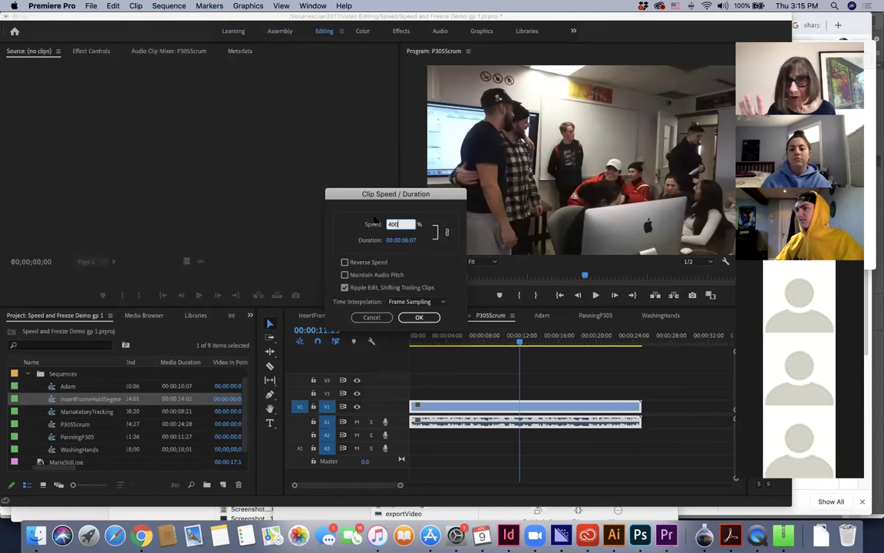
left_click(417, 318)
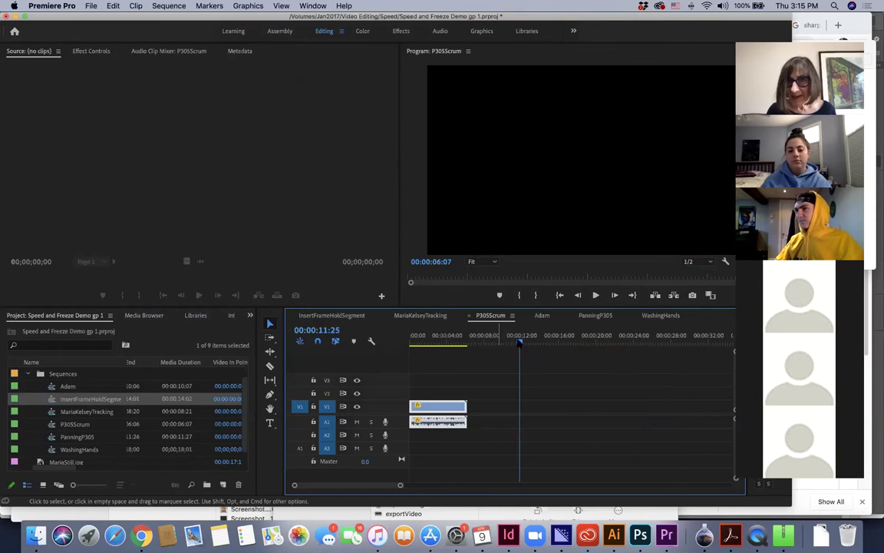
Step: Play the sped-up clip from the start of the sequence and return the playhead to 00:00:00:00
left_click_drag(520, 342, 403, 322)
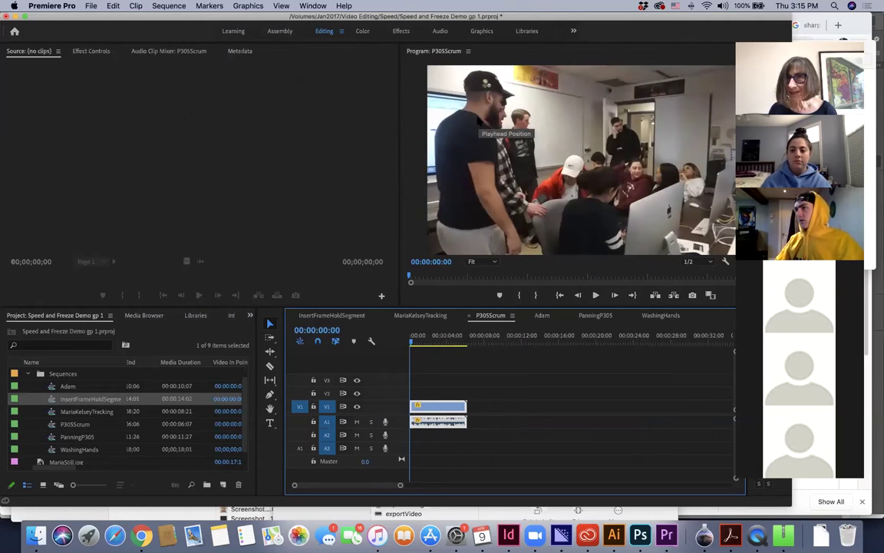
key("space")
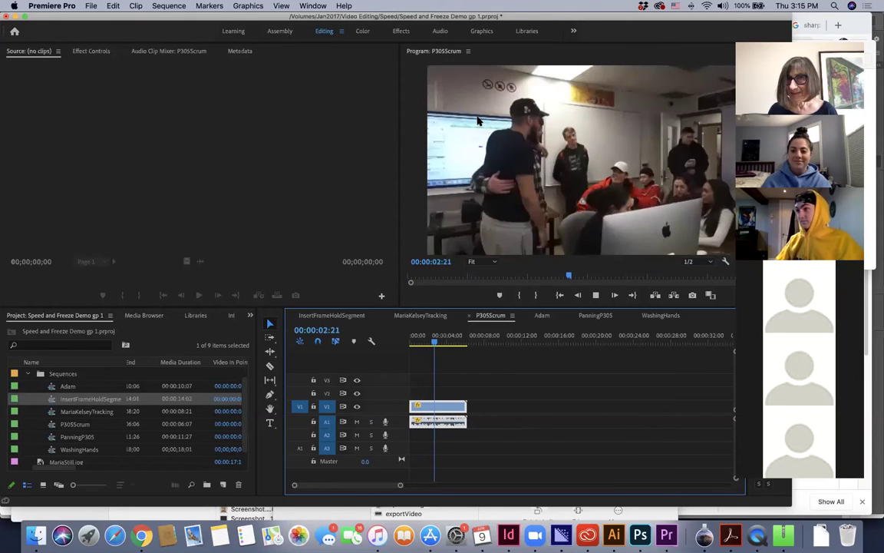
key("space")
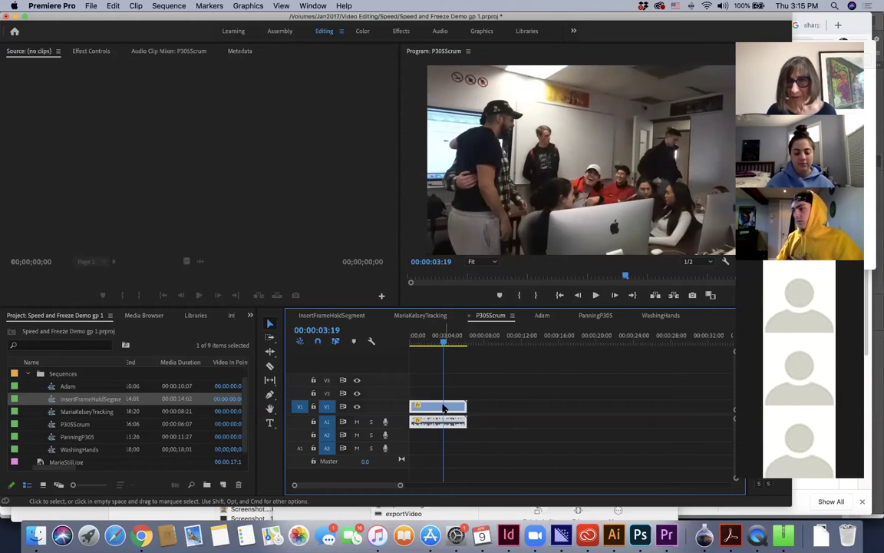
left_click_drag(444, 341, 400, 307)
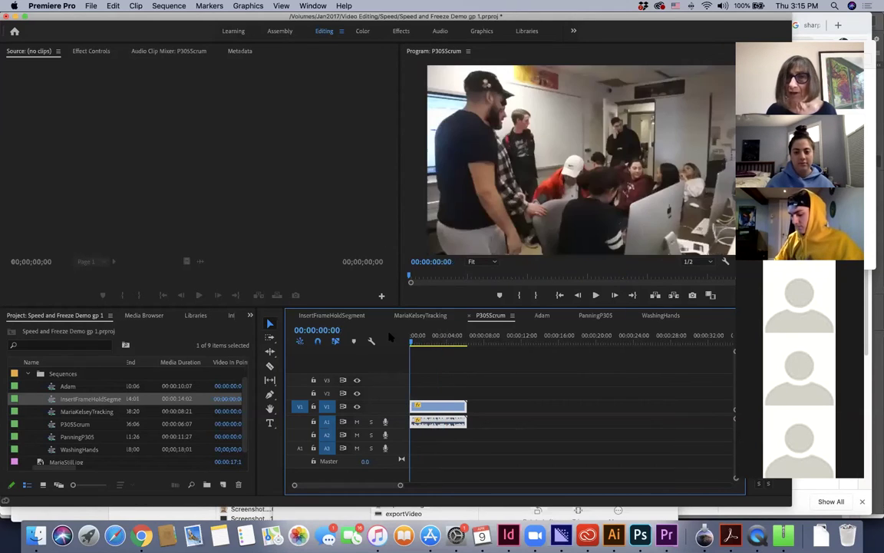
Step: Set the P305Scrum.mp4 clip's speed to 110% and play the first few seconds to check it
left_click(435, 405)
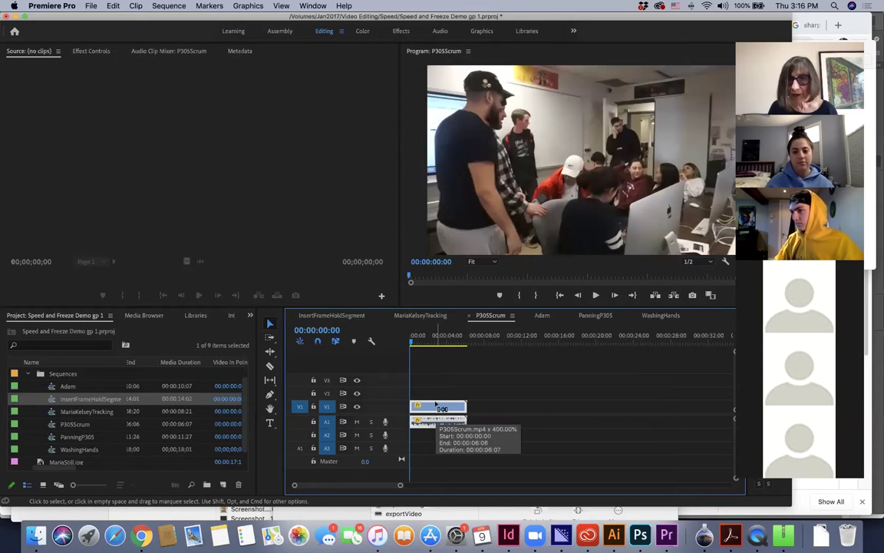
key("super+r")
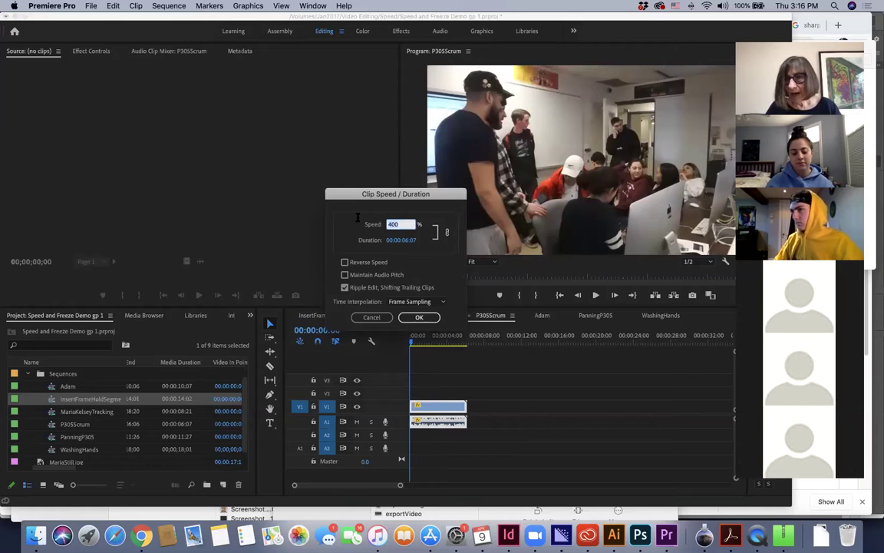
type("110")
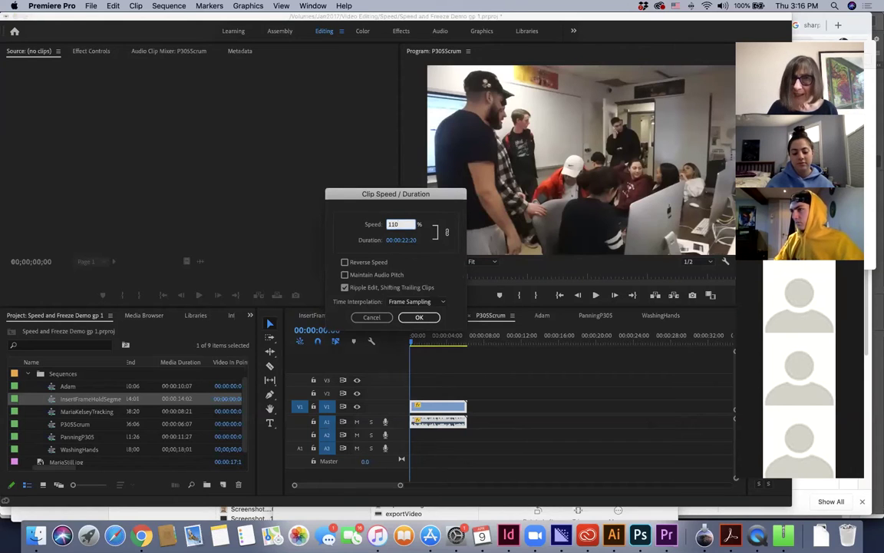
left_click(419, 317)
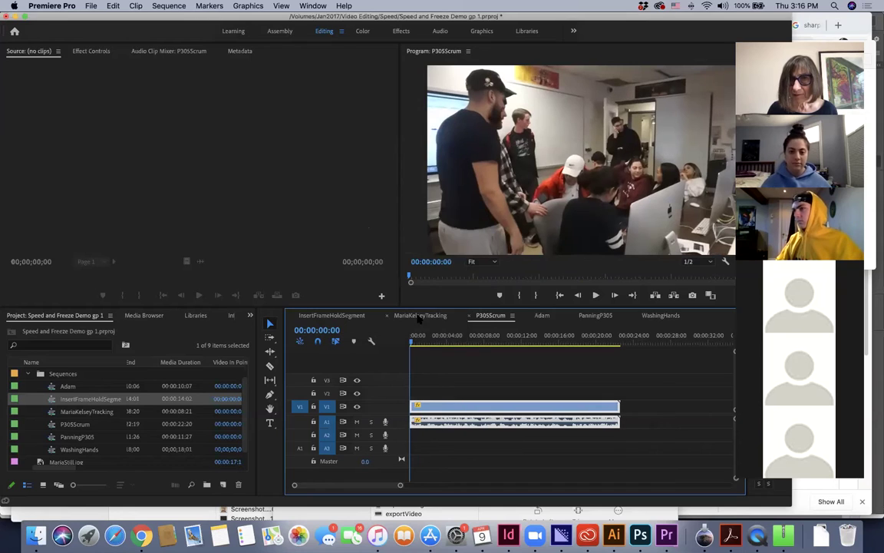
key("space")
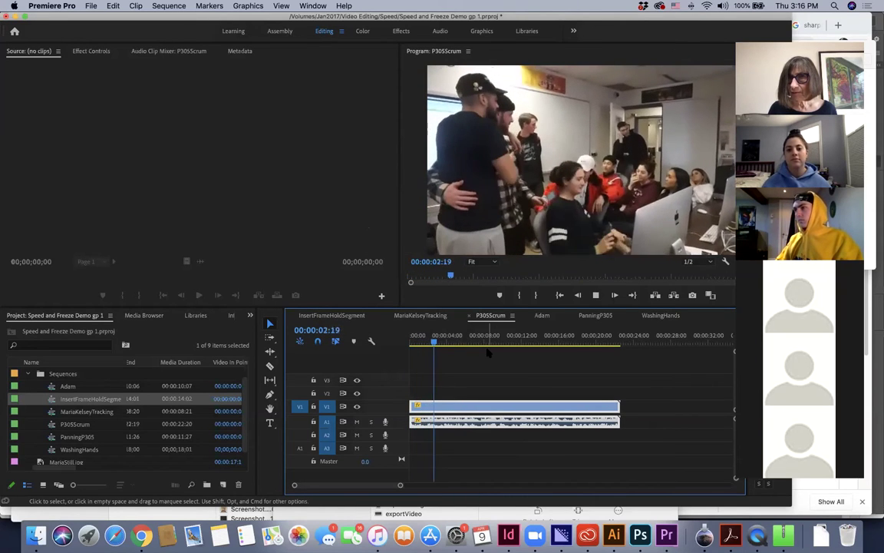
key("space")
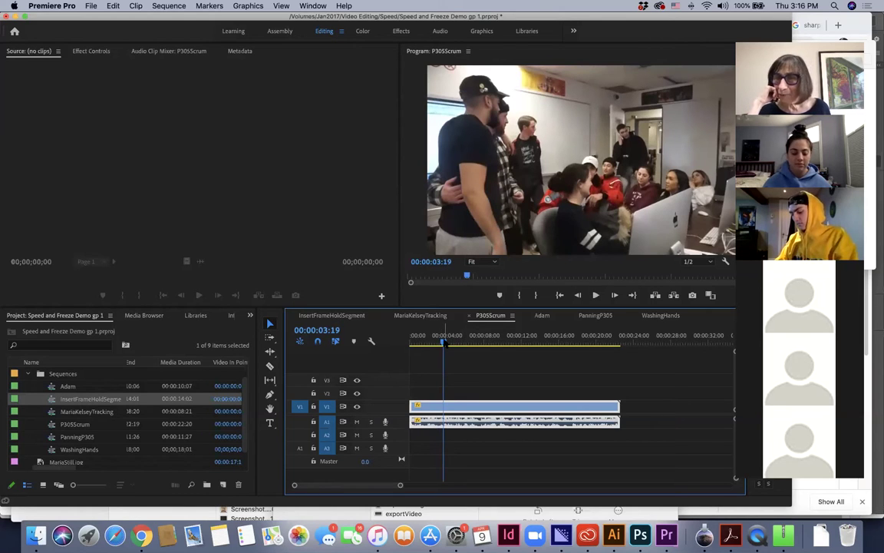
Step: Set the P305Scrum.mp4 clip's speed to 400% with Maintain Audio Pitch enabled and play it from the start of the sequence
key("Home")
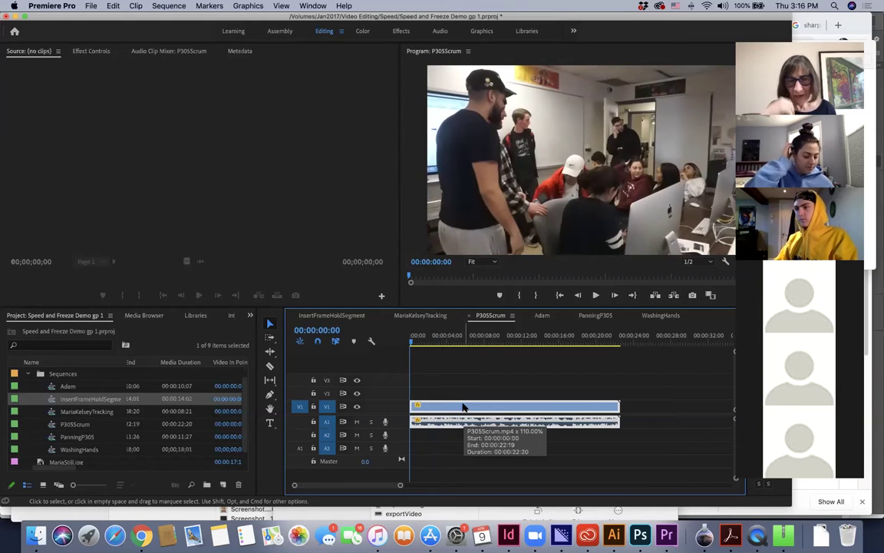
key("super+r")
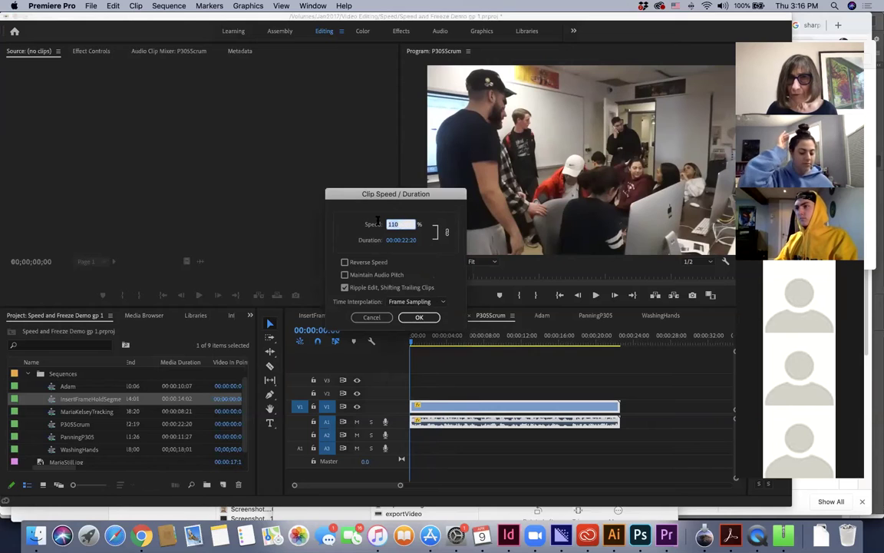
type("400")
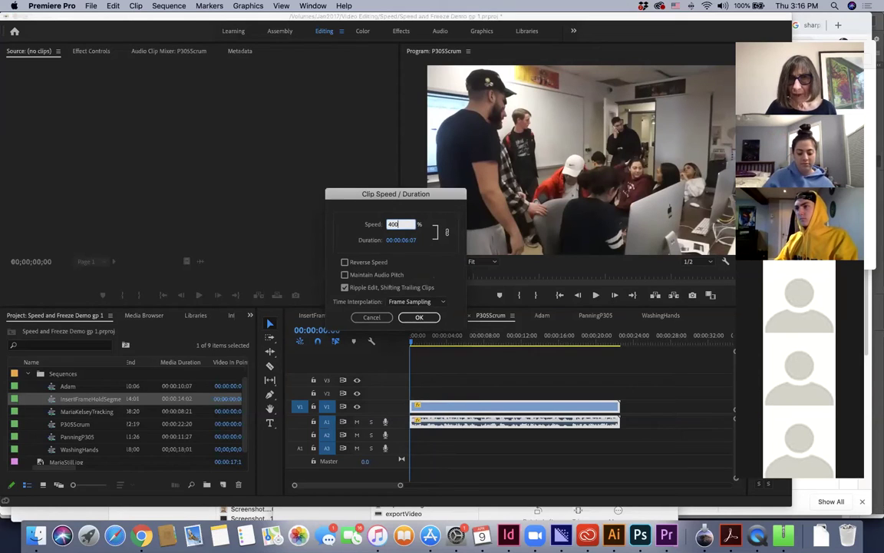
left_click(361, 276)
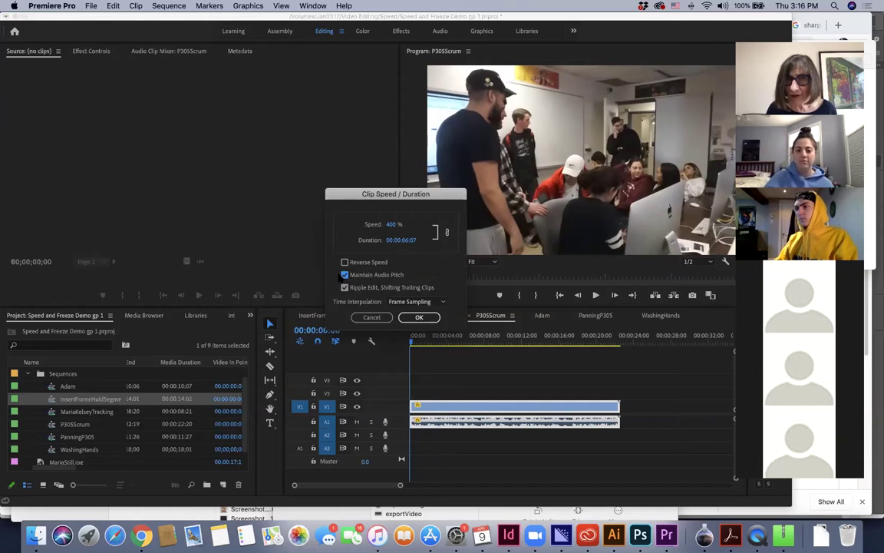
left_click(419, 316)
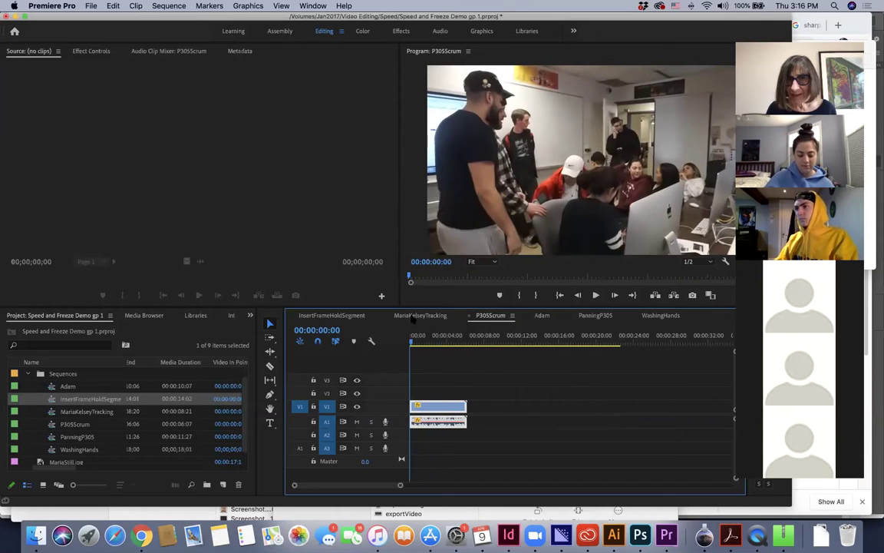
key("Return")
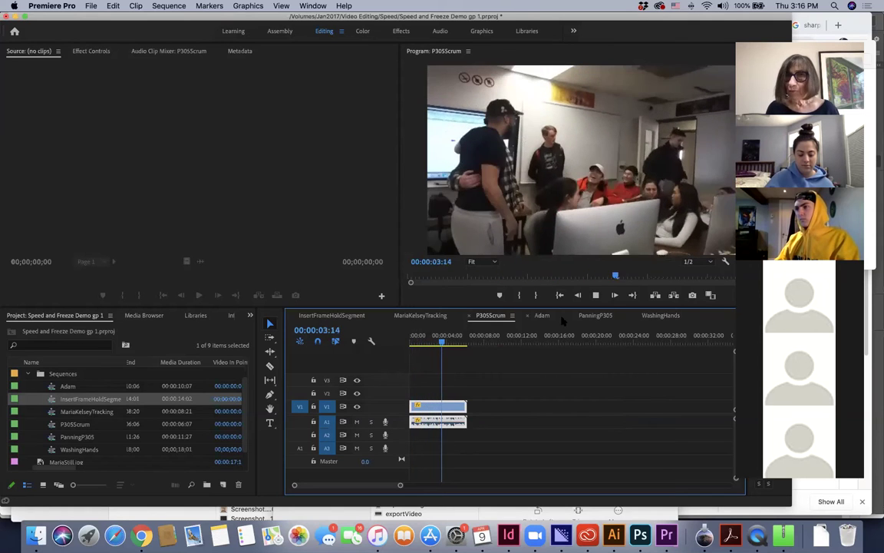
key("space")
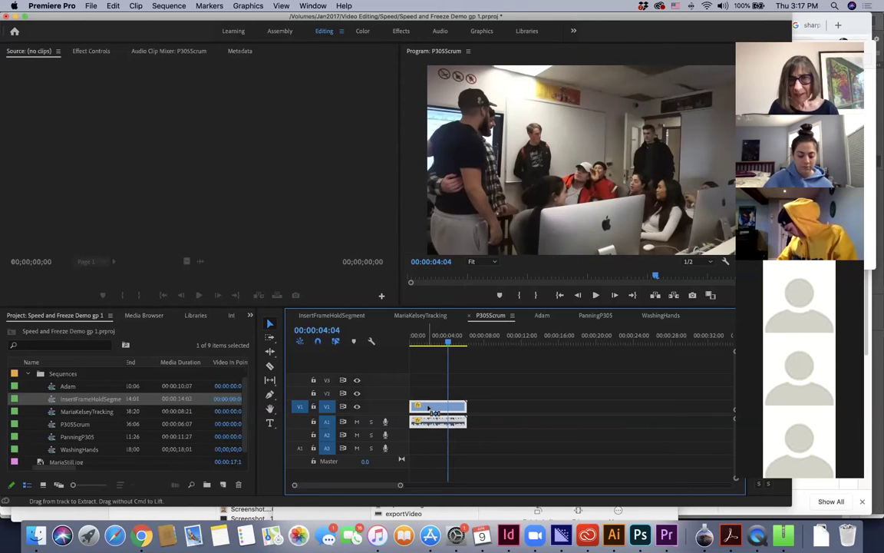
Step: Slow the P305Scrum.mp4 clip to 50% speed with Maintain Audio Pitch disabled and play its opening seconds
key("super+r")
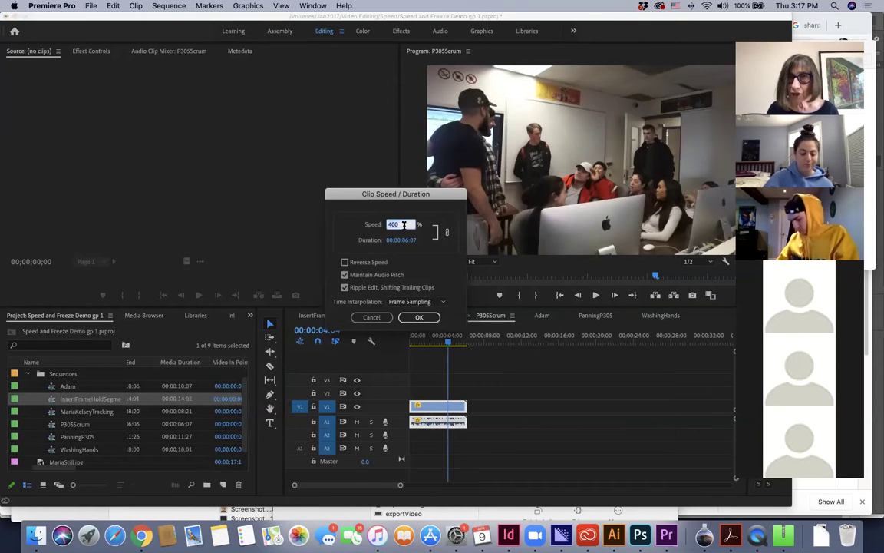
type("50")
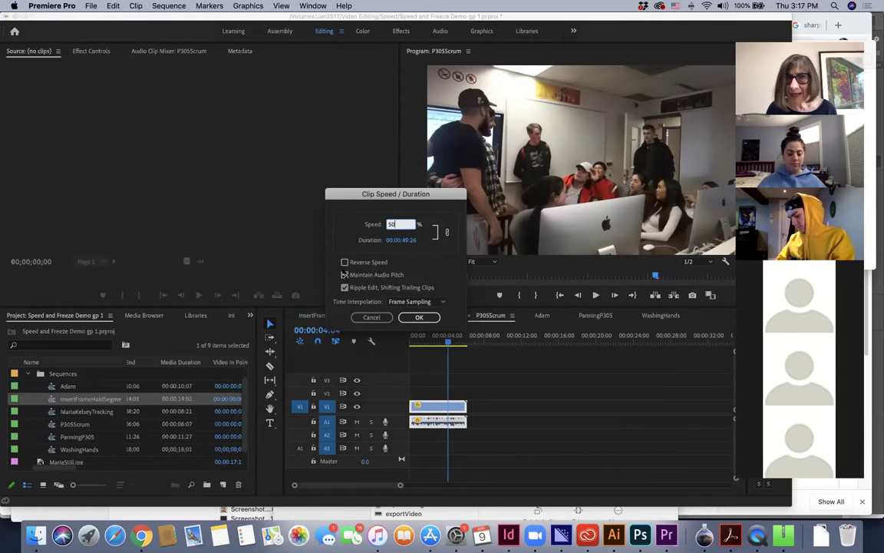
left_click(361, 277)
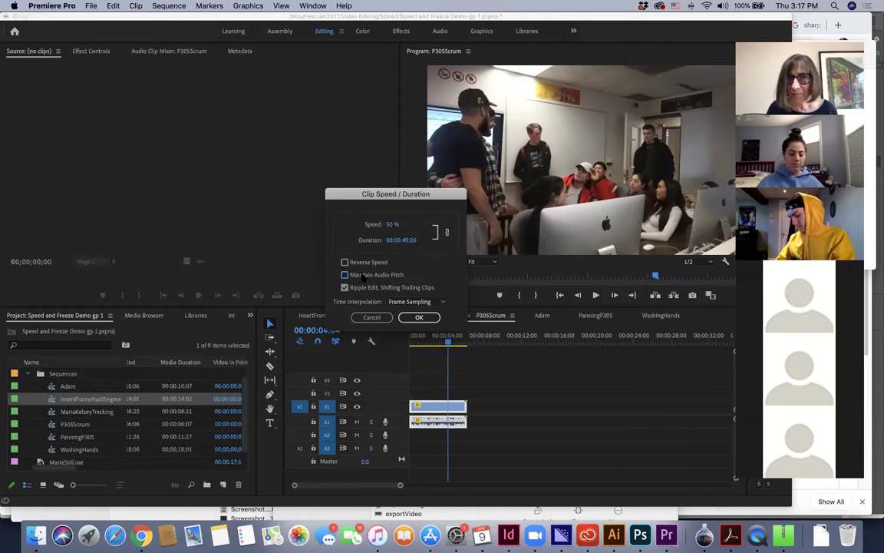
left_click(416, 317)
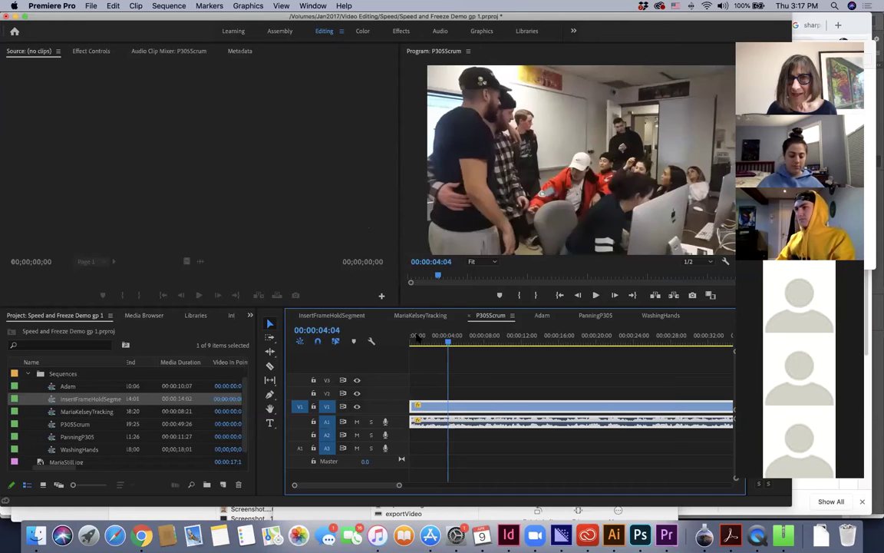
key("Home")
key("space")
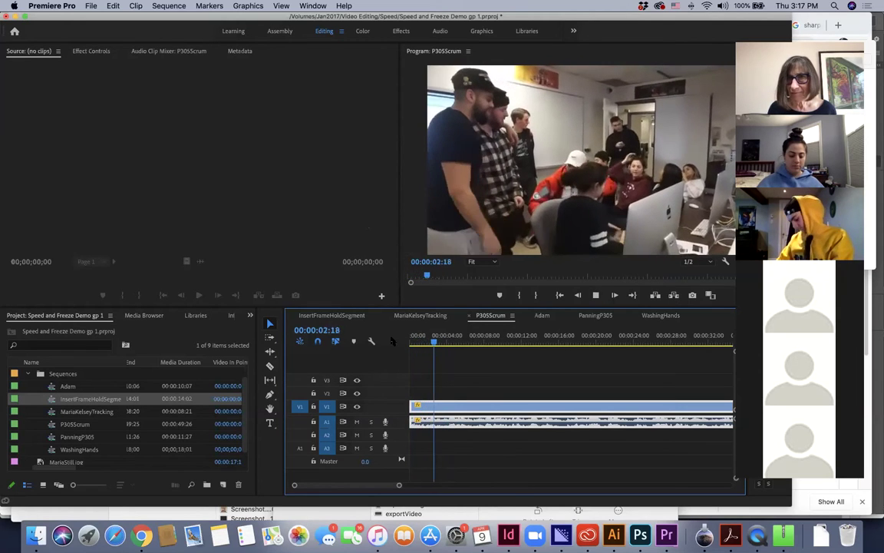
key("space")
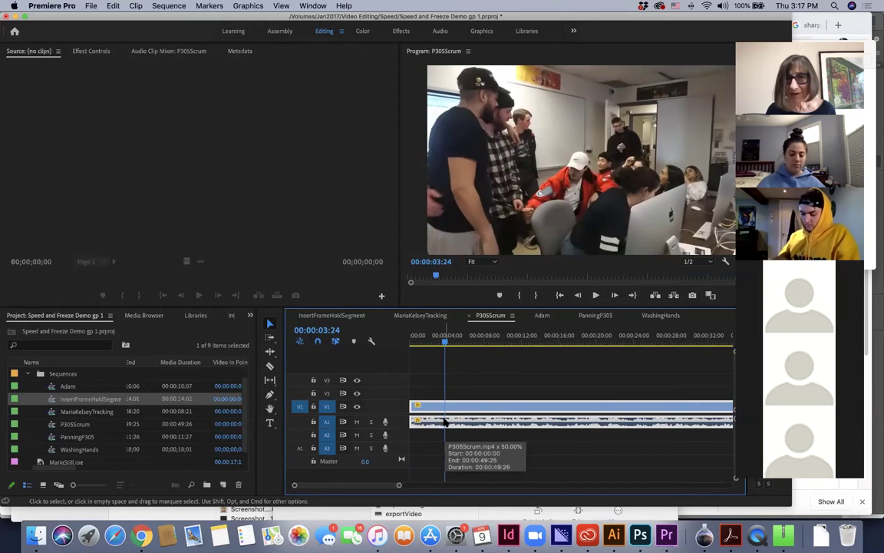
Step: Enable Maintain Audio Pitch for the slowed P305Scrum.mp4 clip and play it from the start to check the audio
key("super+r")
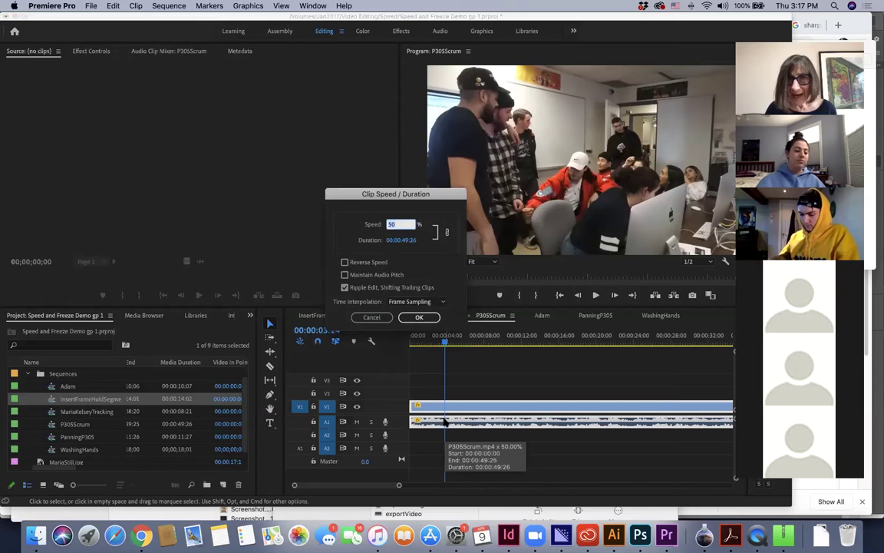
left_click(367, 275)
left_click(415, 318)
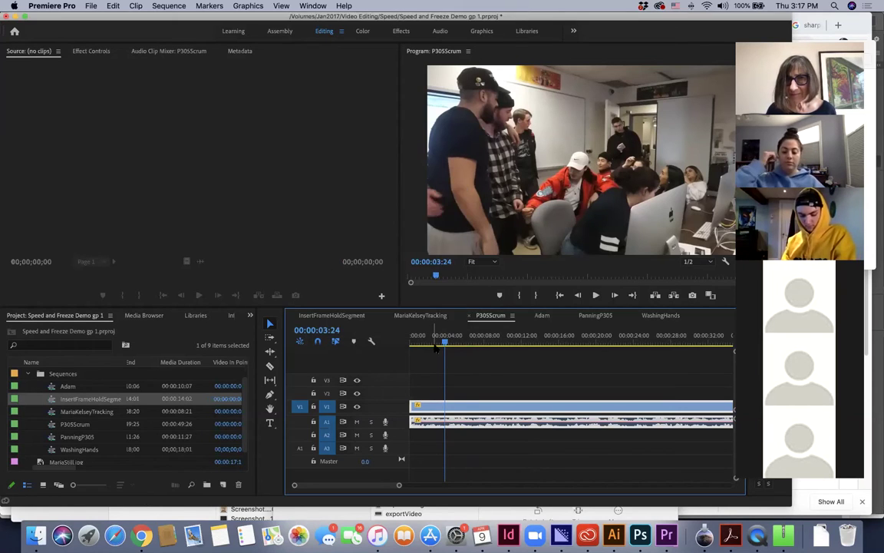
key("Return")
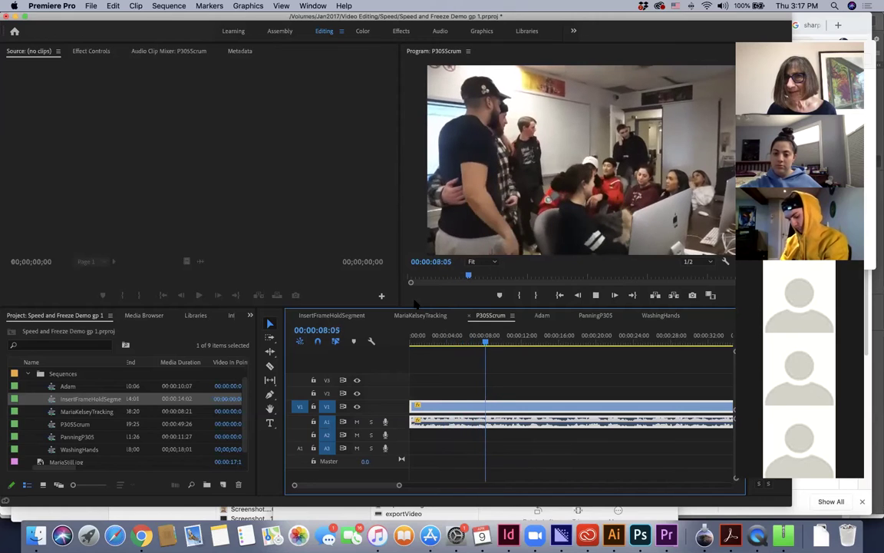
key("space")
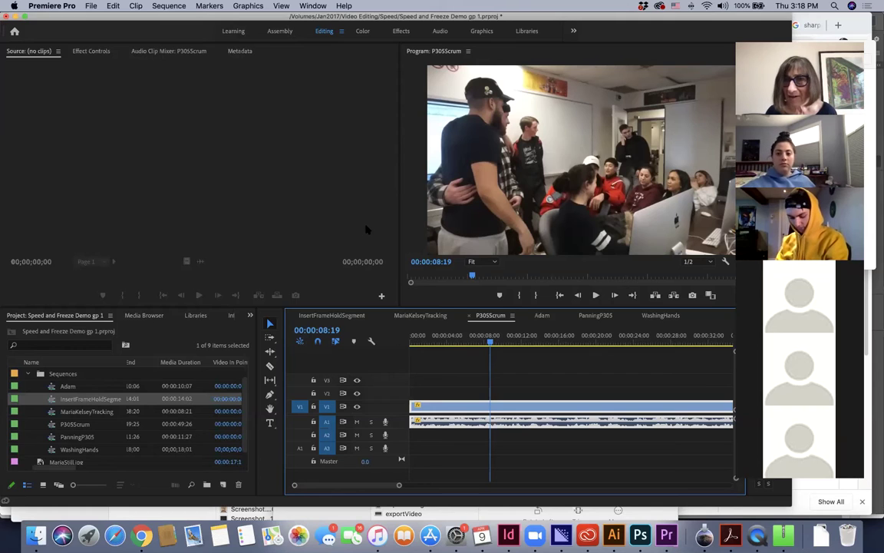
left_click(411, 317)
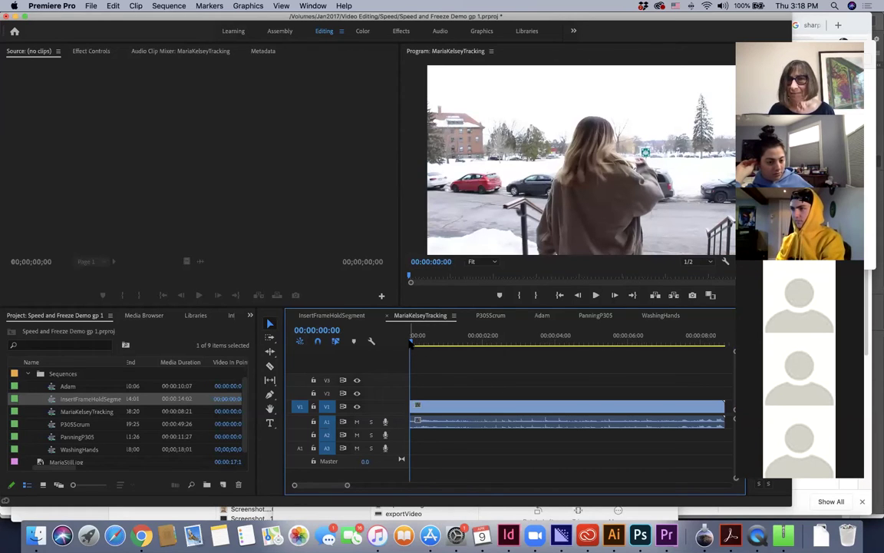
key("space")
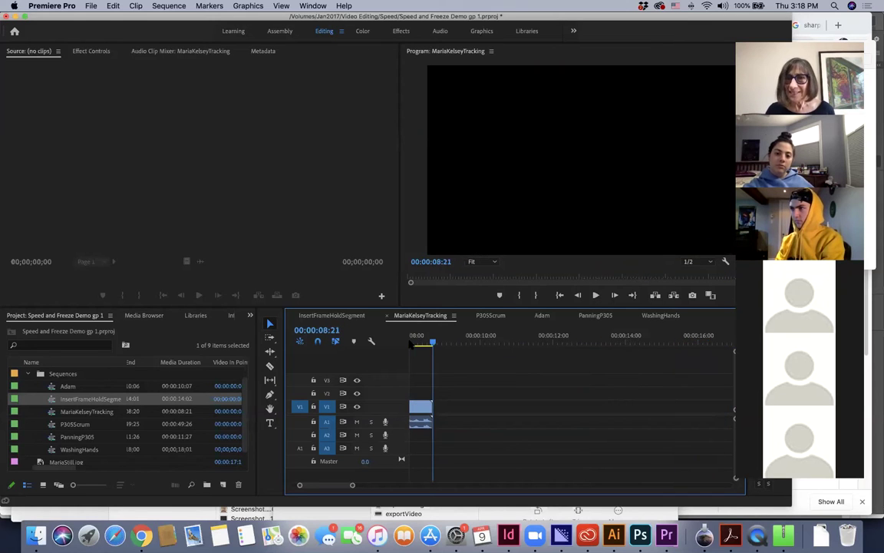
key("space")
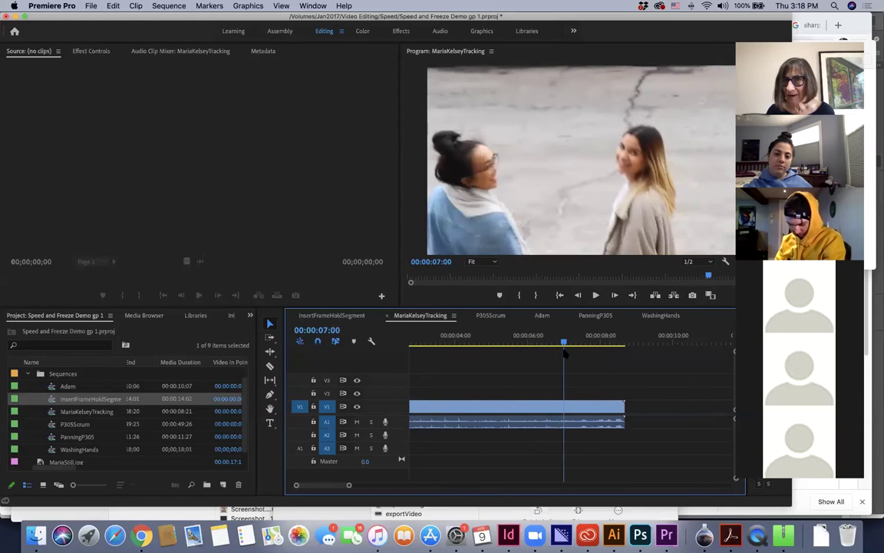
Step: Insert a frame hold segment in the MariaKelseyTracking clip at 00:00:07:06, where both women are smiling at the camera
left_click_drag(565, 350, 581, 352)
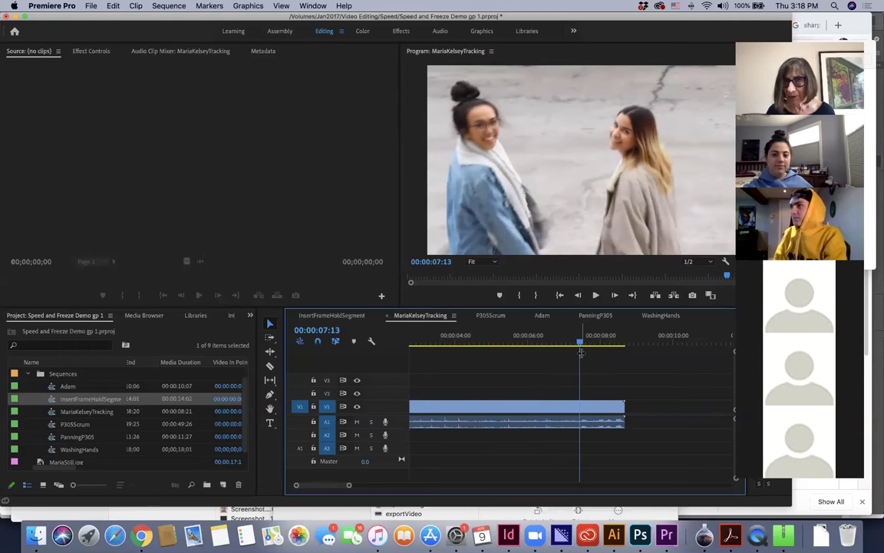
key("Left")
key("Left")
key("Left")
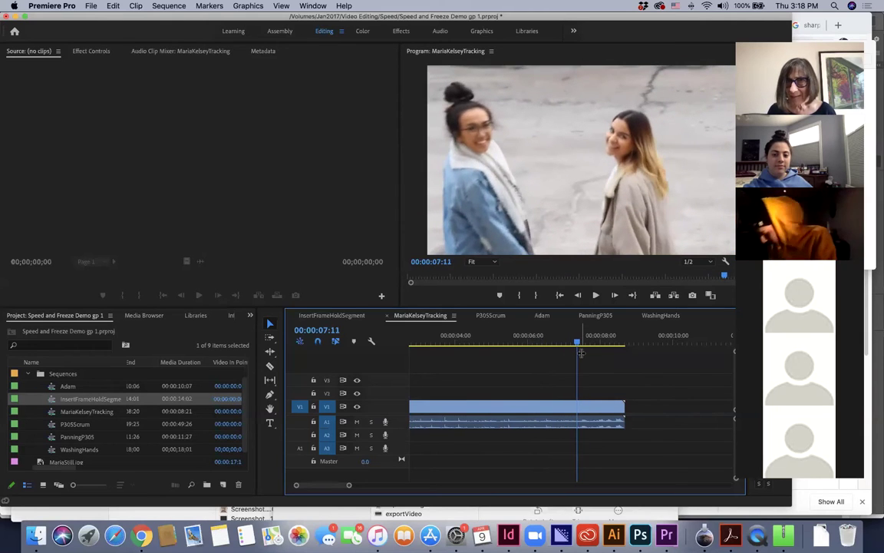
key("Left")
key("Left")
key("Left")
key("Left")
key("Left")
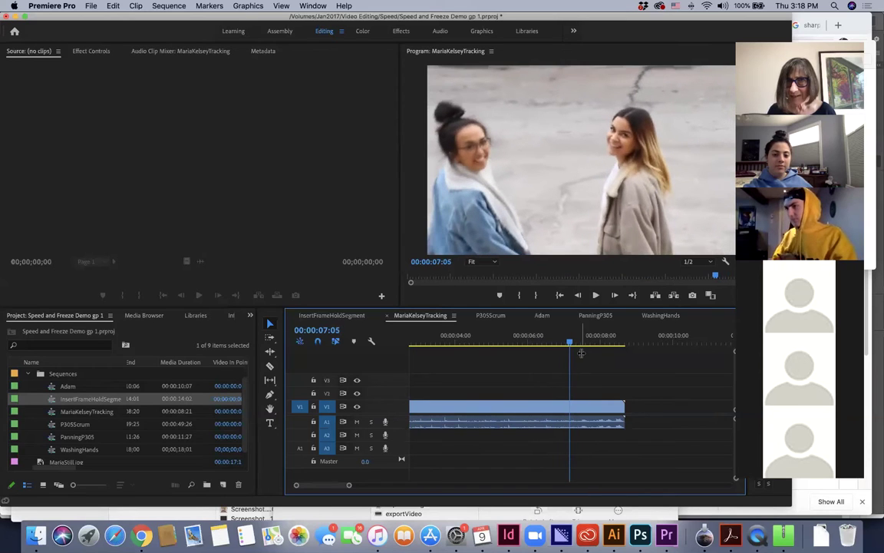
key("Right")
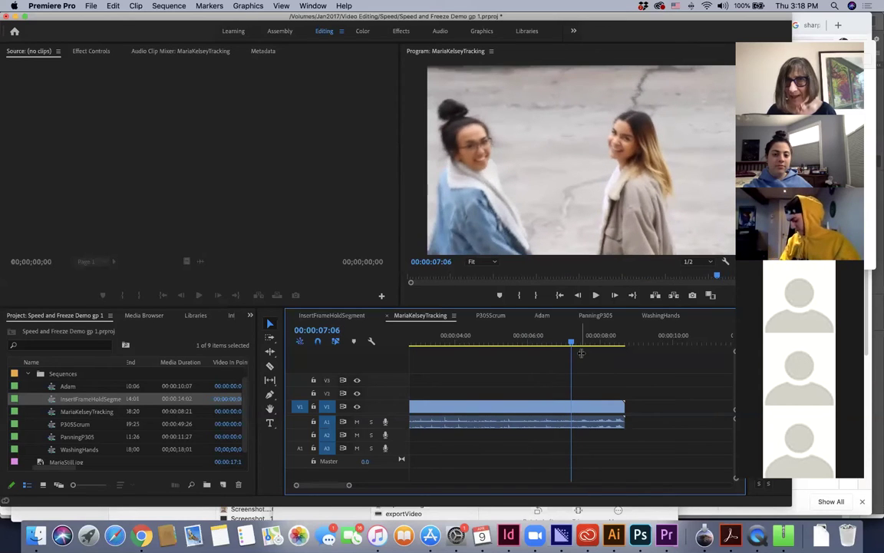
right_click(570, 405)
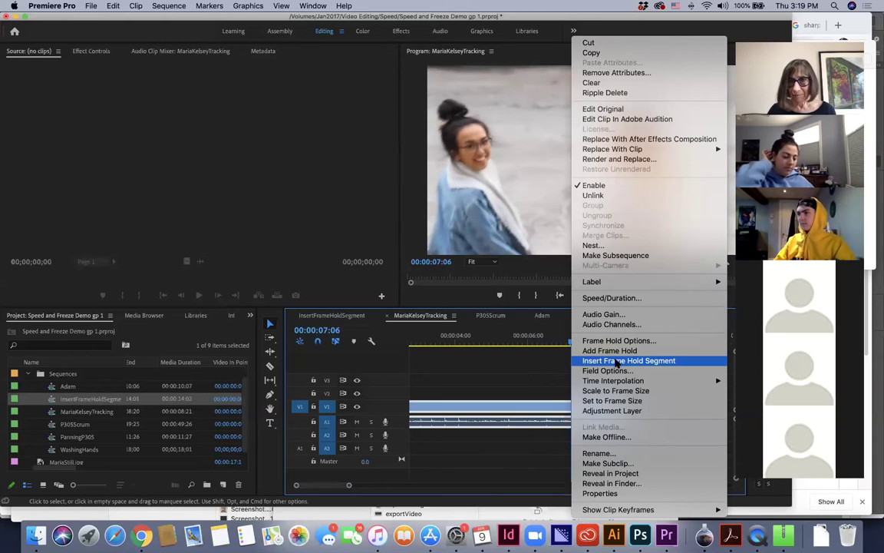
left_click(617, 360)
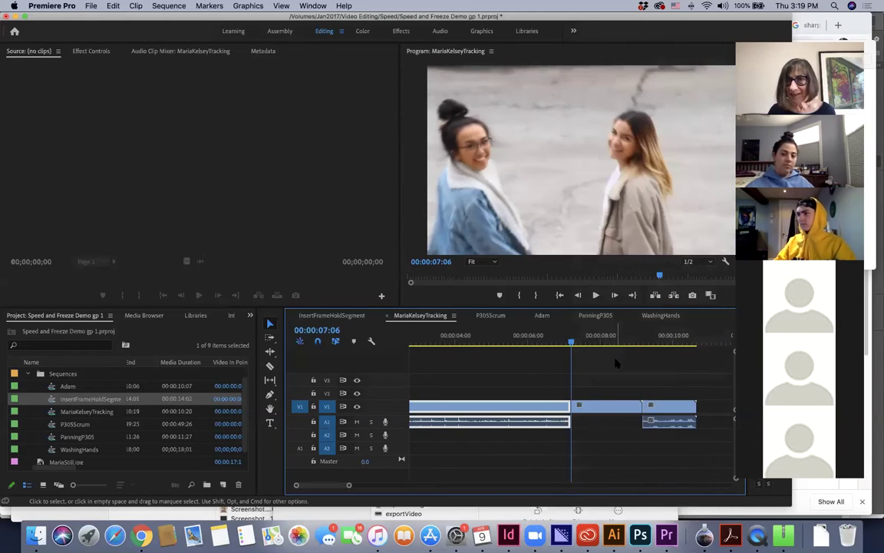
Step: Play the MariaKelseyTracking sequence from shortly before the frame hold segment through the footage that follows it
left_click_drag(571, 343, 495, 343)
key("space")
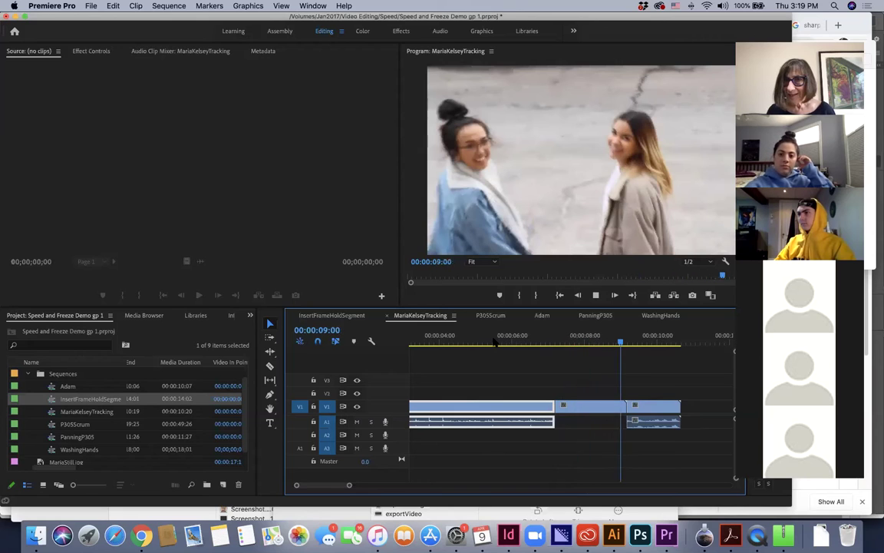
key("space")
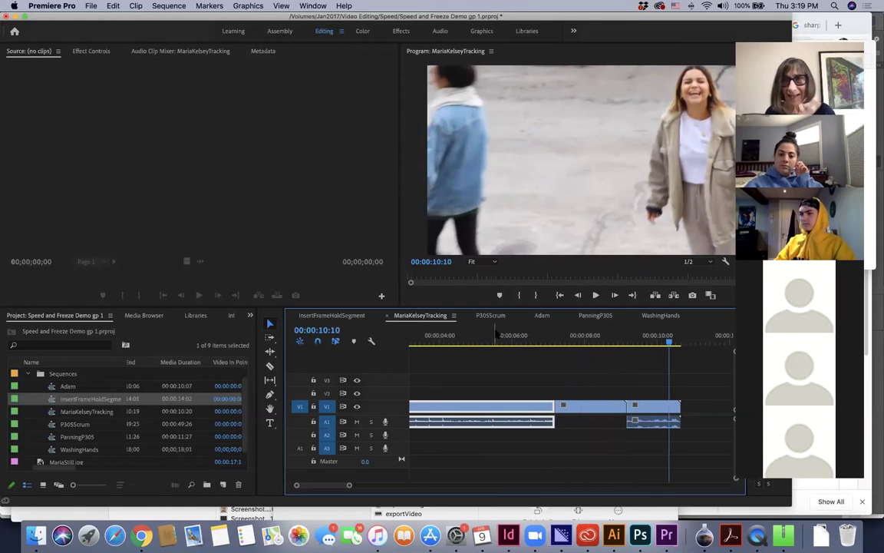
Step: Export the frame at 00:00:10:19 as a JPEG named MariaFreeze, importing it into the project and overwriting the existing file
scroll(495, 332, "right", 4)
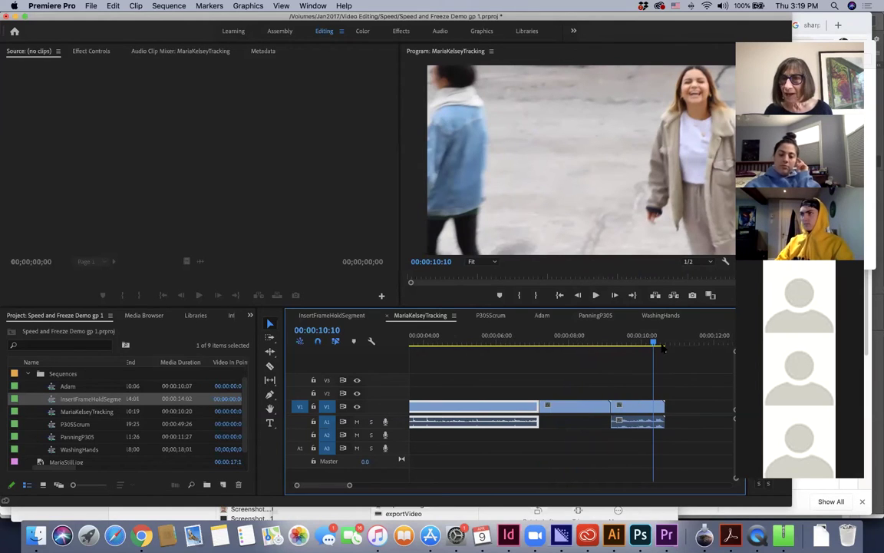
mouse_move(637, 342)
left_mouse_down()
mouse_move(628, 342)
mouse_move(649, 342)
left_mouse_up()
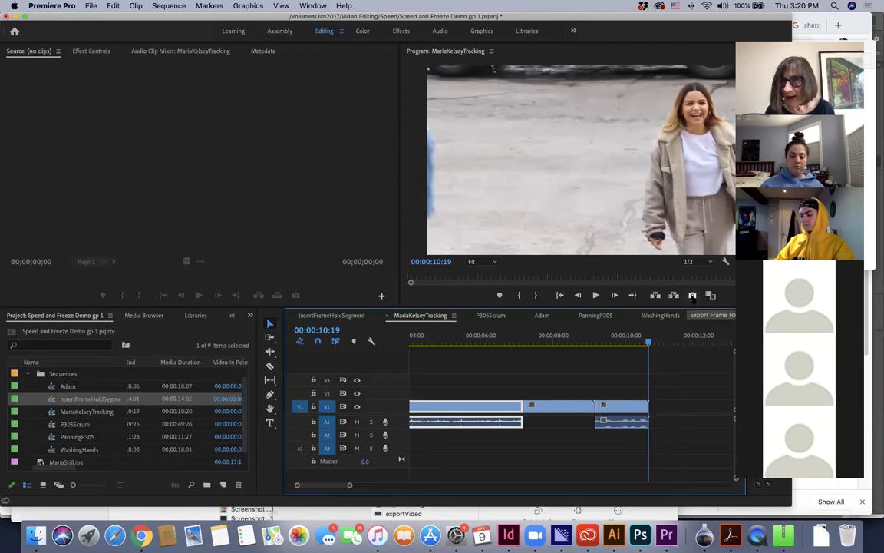
left_click(692, 296)
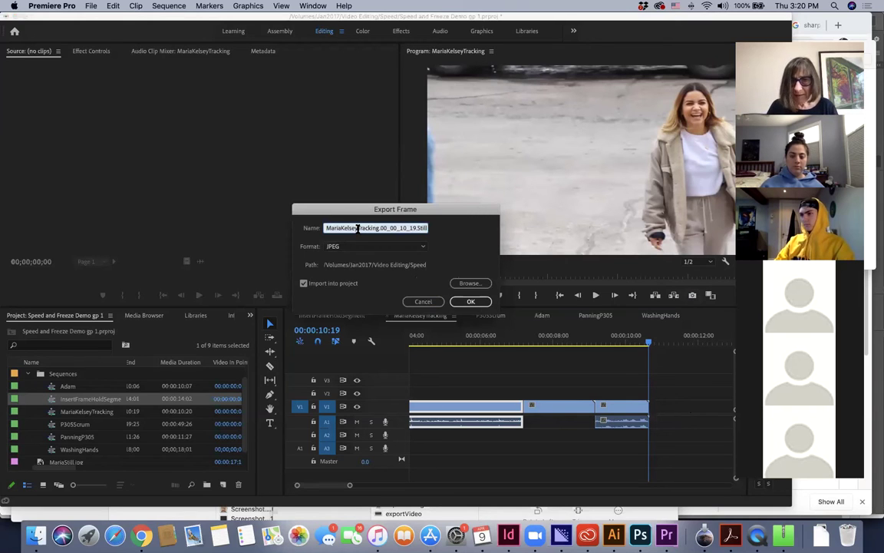
type("Ma")
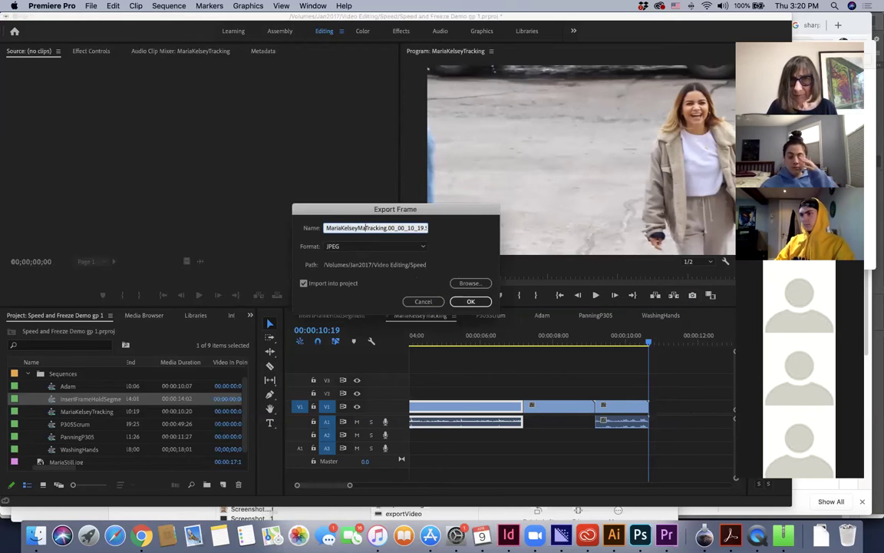
double_click(358, 227)
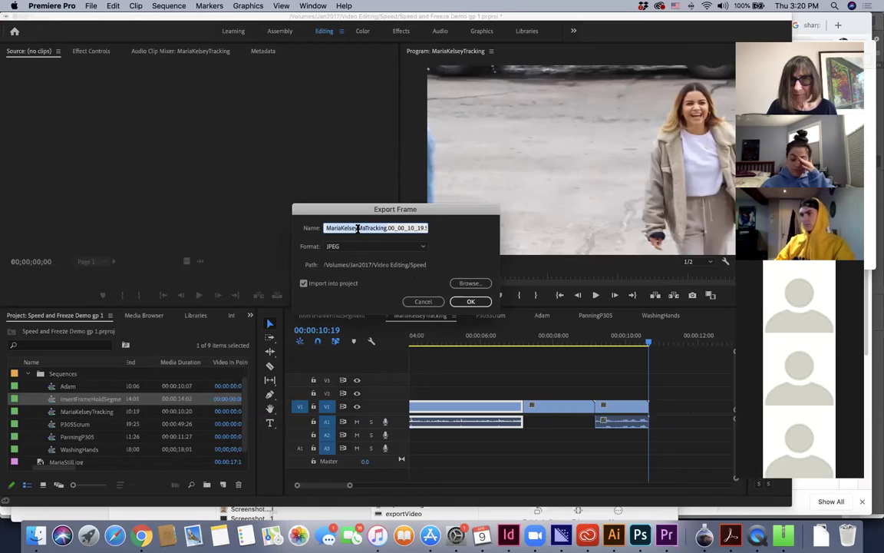
key("BackSpace")
type("MariaFreeze")
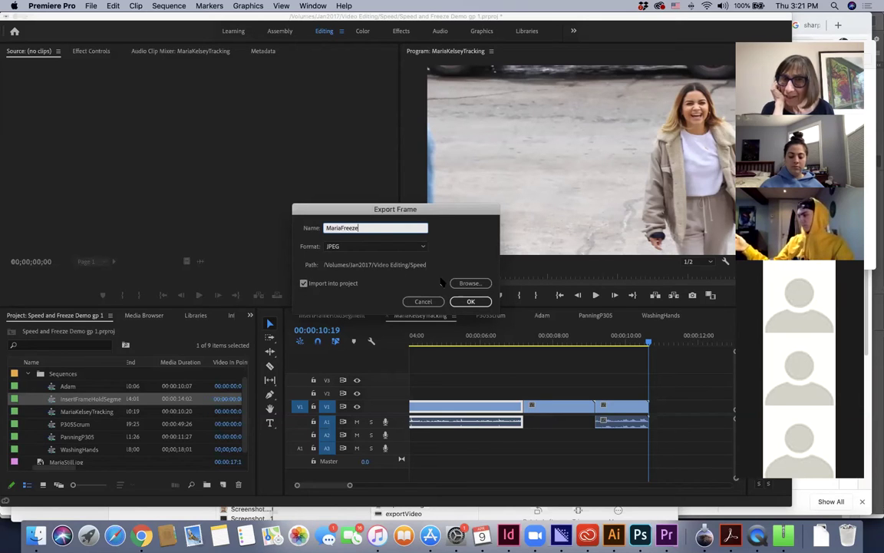
left_click(472, 302)
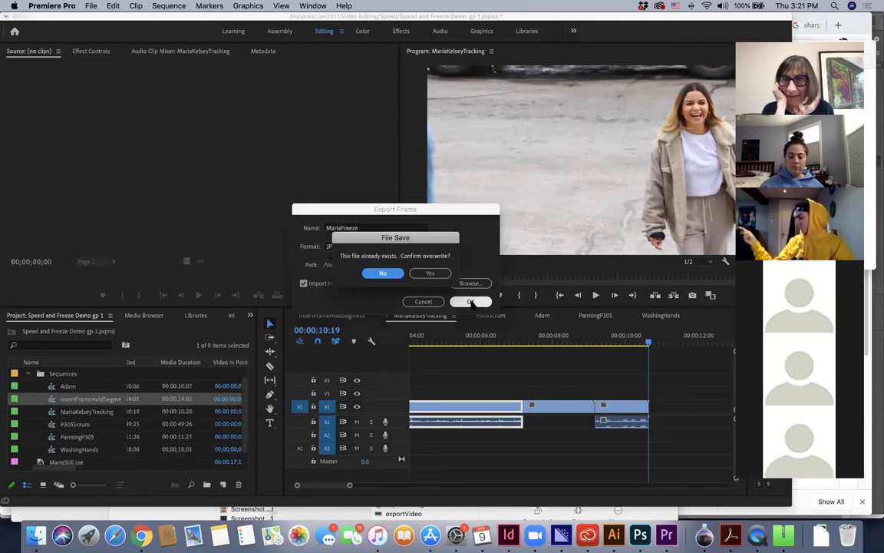
left_click(423, 274)
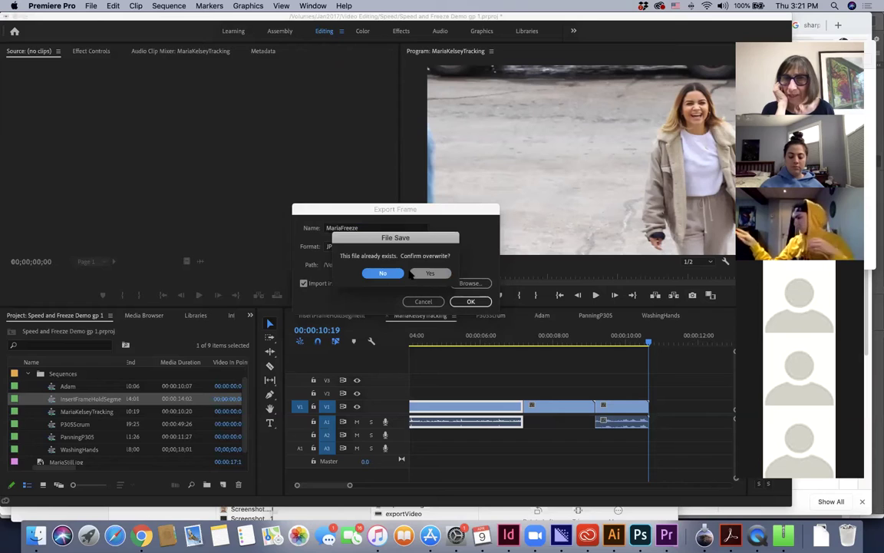
left_click(421, 275)
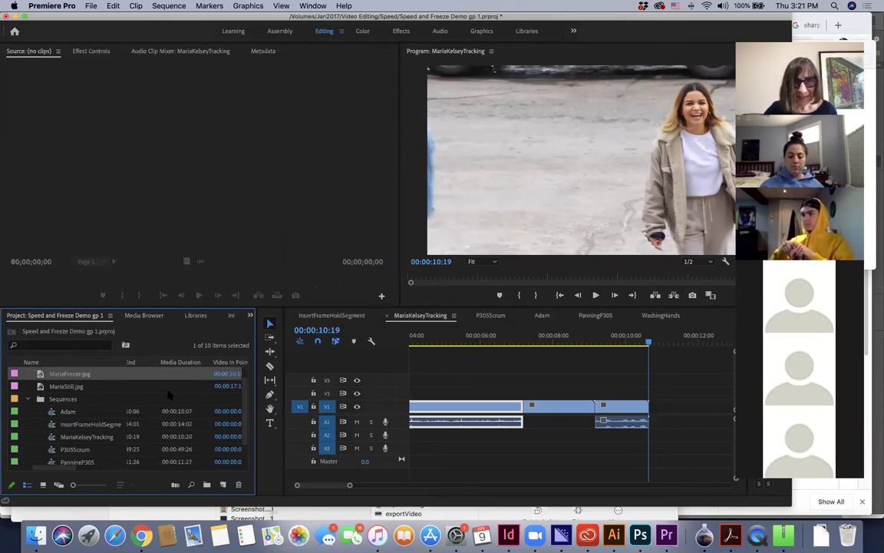
Step: Place MariaFreeze.jpg on track V1 directly after the last clip in the MariaKelseyTracking sequence
left_click(648, 343)
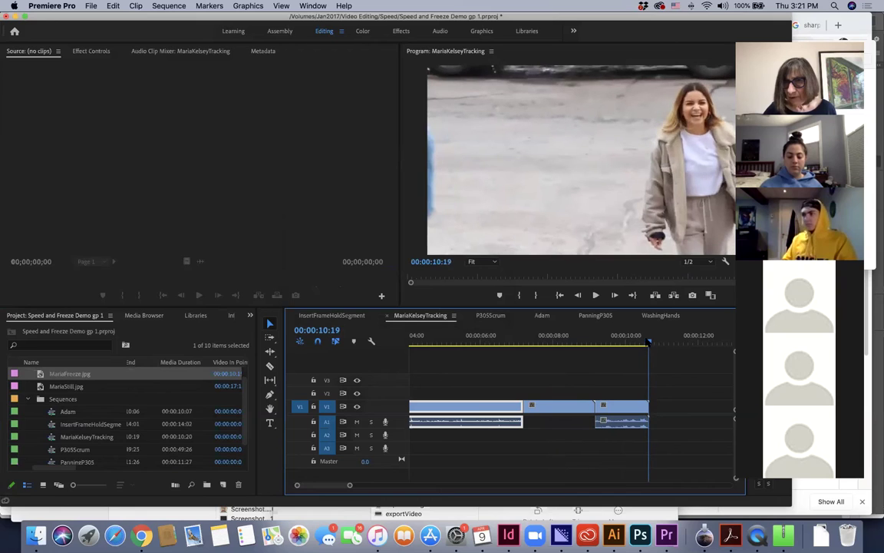
left_click_drag(648, 343, 631, 343)
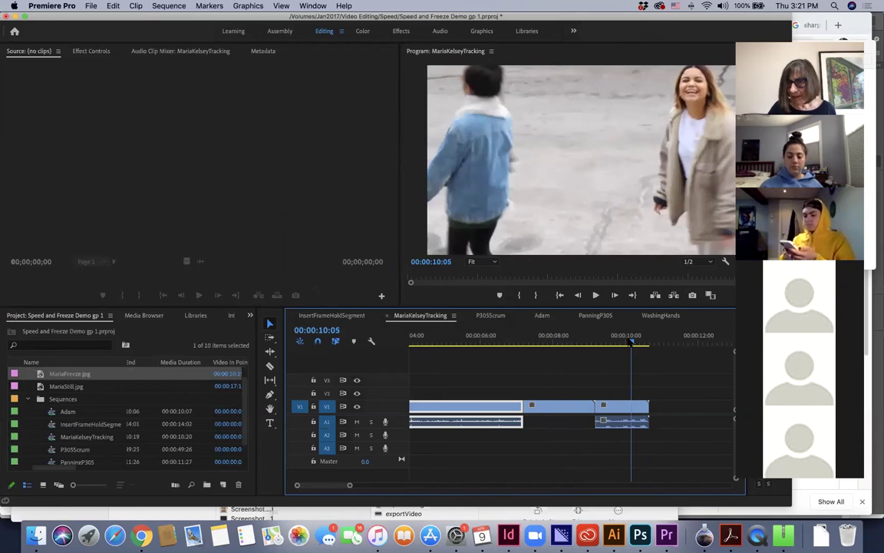
key("End")
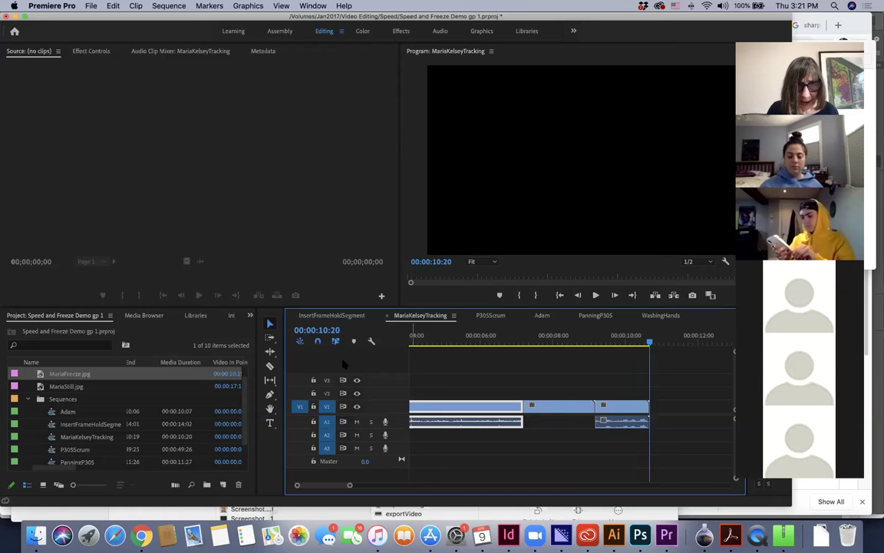
left_click_drag(68, 374, 564, 423)
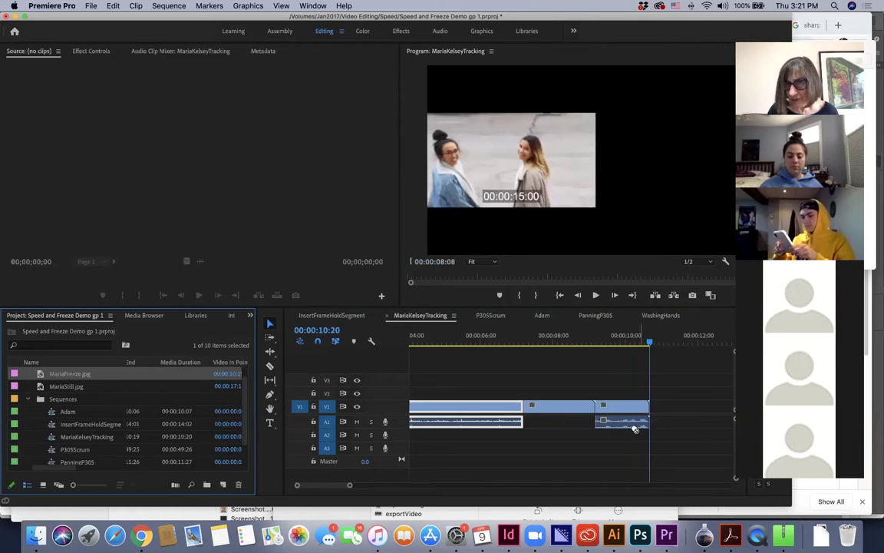
left_click_drag(656, 432, 657, 415)
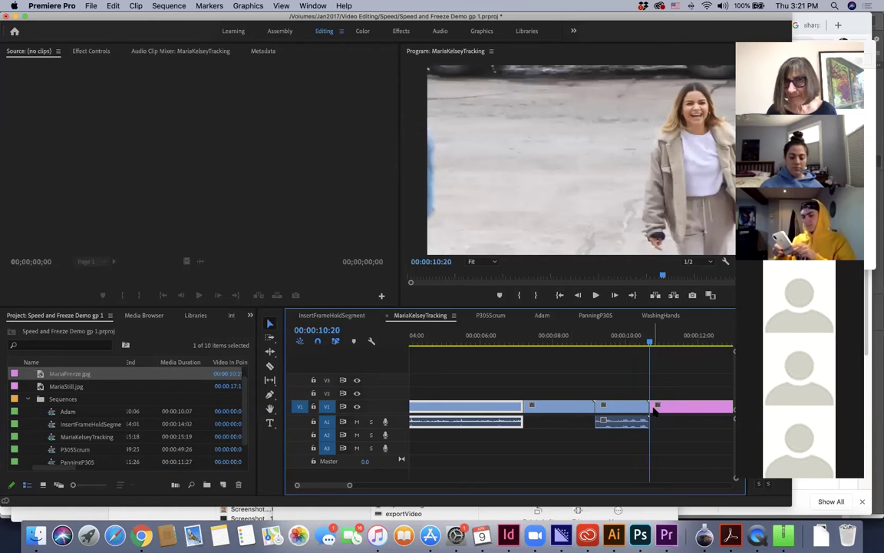
Step: Play the MariaKelseyTracking sequence from shortly before the MariaFreeze still into the still
left_click_drag(651, 344, 631, 344)
key("space")
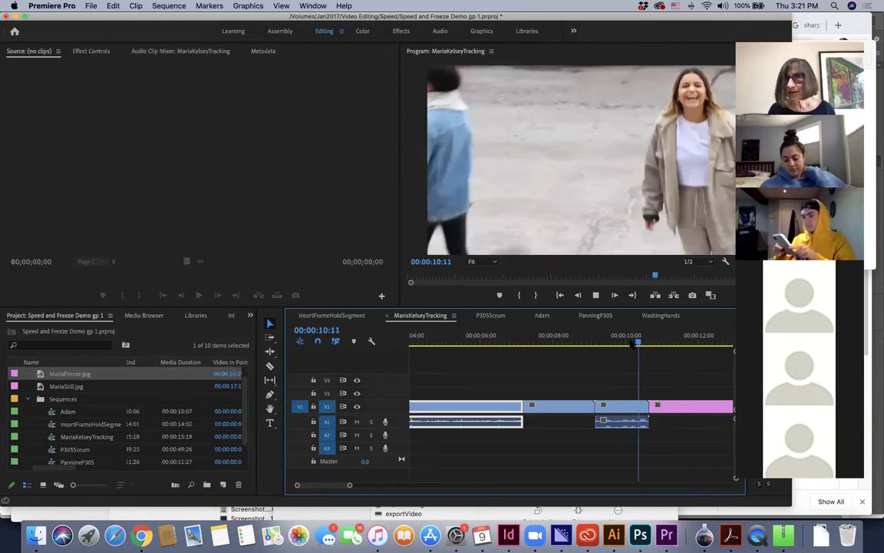
key("space")
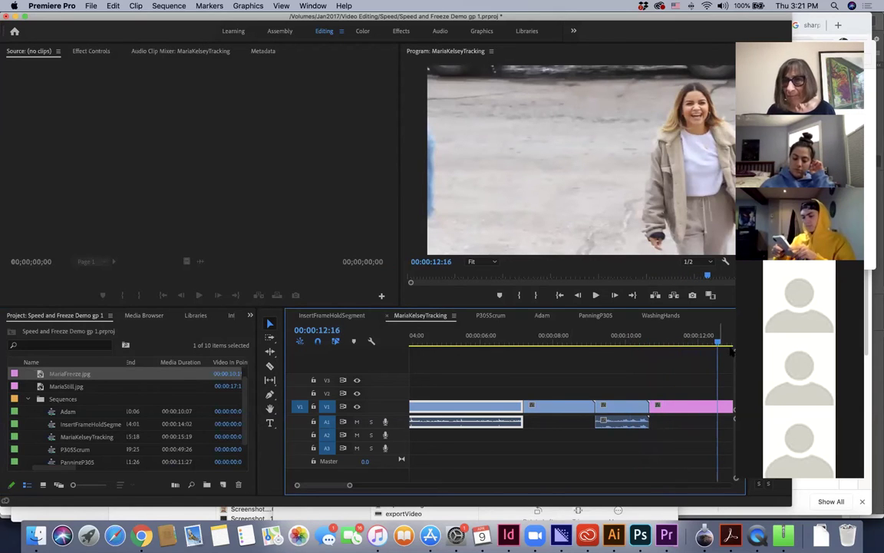
Step: Shorten the MariaFreeze still at the end of the sequence so that it ends at 00:00:13:01
left_click_drag(717, 341, 471, 341)
left_click(421, 353)
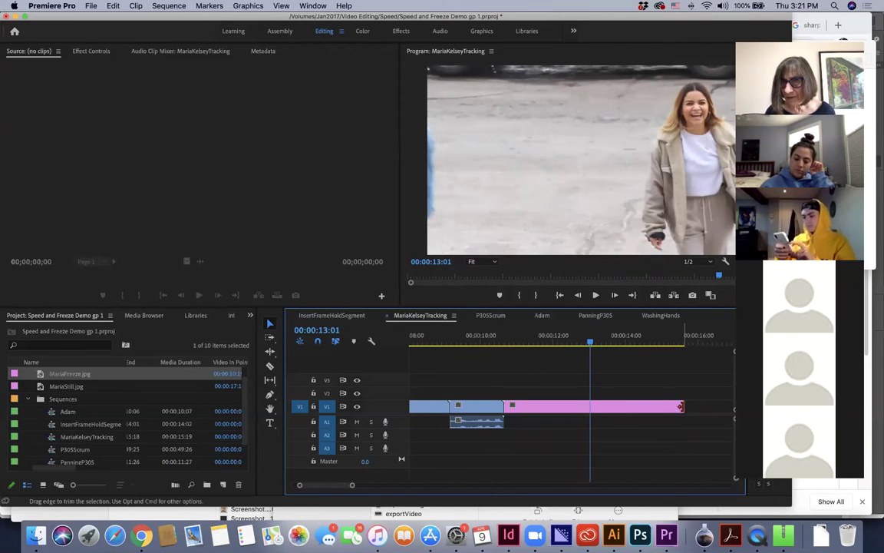
left_click_drag(680, 406, 591, 406)
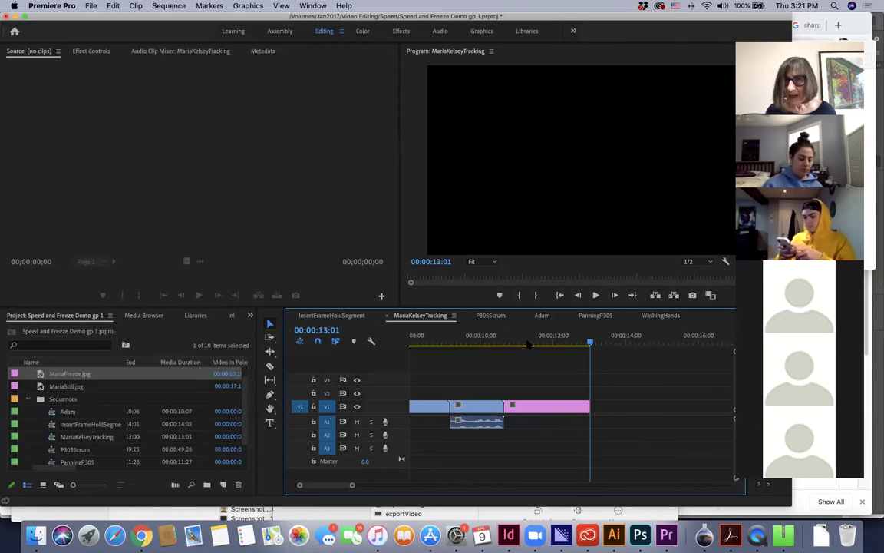
Step: Scrub back through the sequence and look at the frame hold commands for the clip before the hold segment
left_click_drag(528, 344, 461, 350)
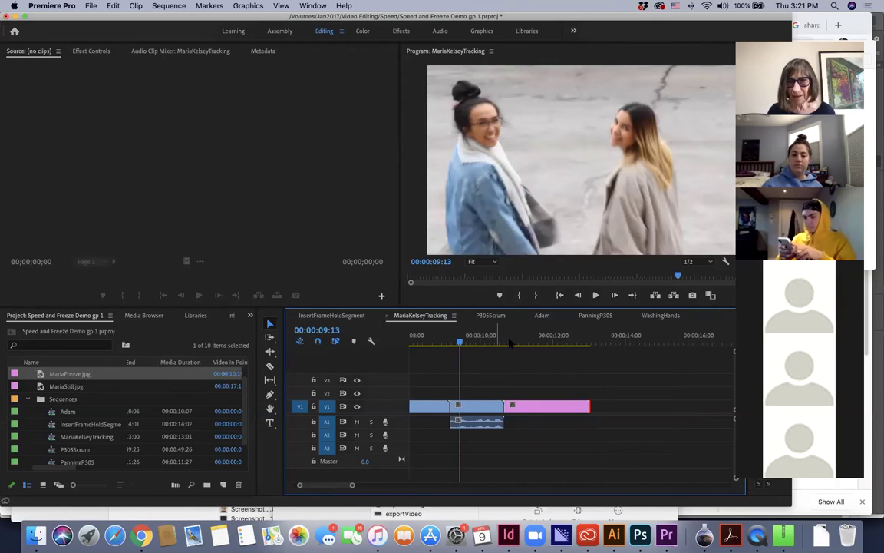
right_click(415, 403)
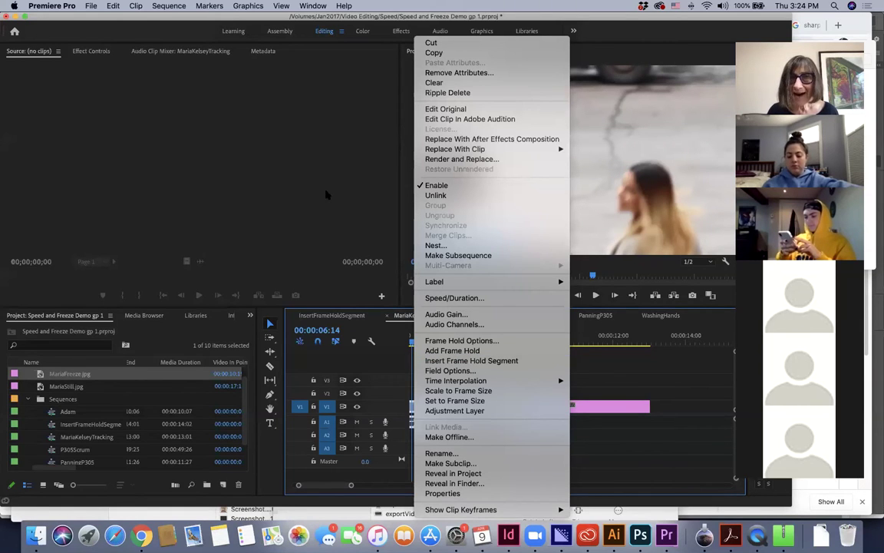
left_click(306, 205)
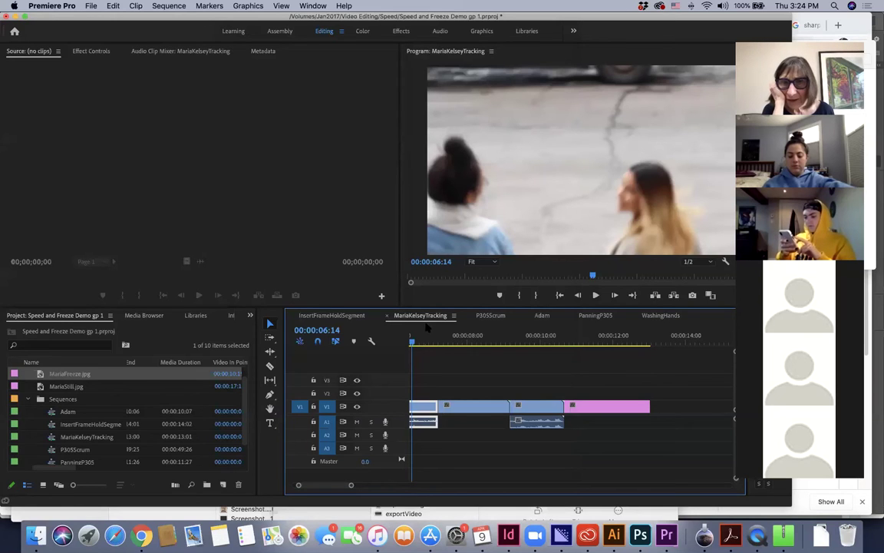
Step: Switch to the Adam sequence, play it through, replay its opening and return to the start
left_click(540, 316)
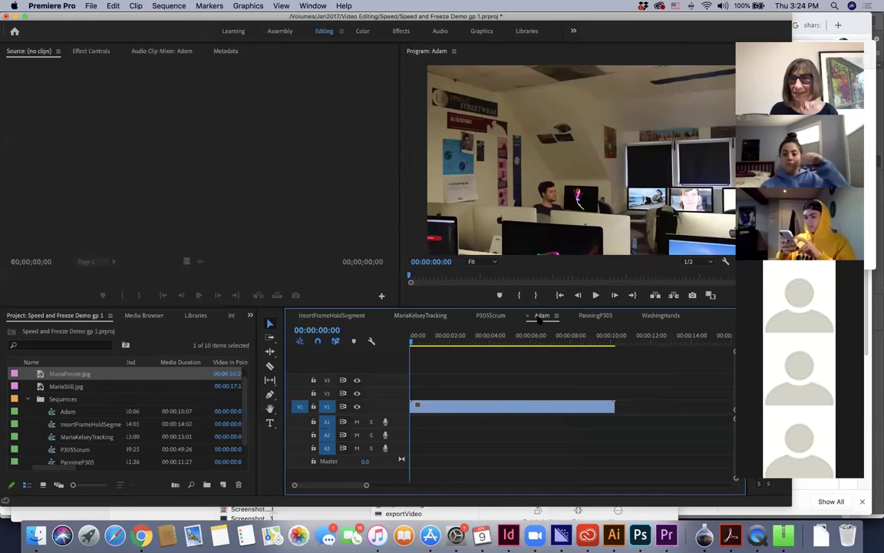
key("space")
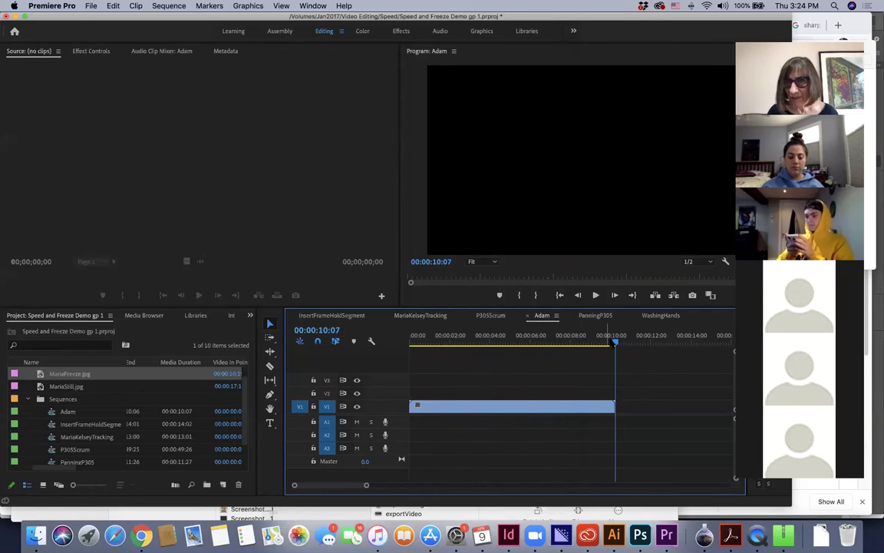
left_click_drag(615, 342, 423, 346)
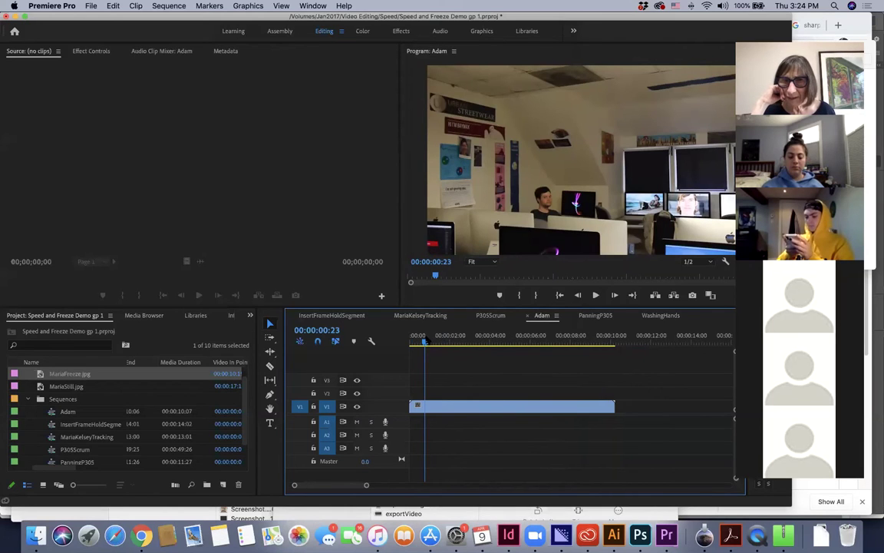
key("space")
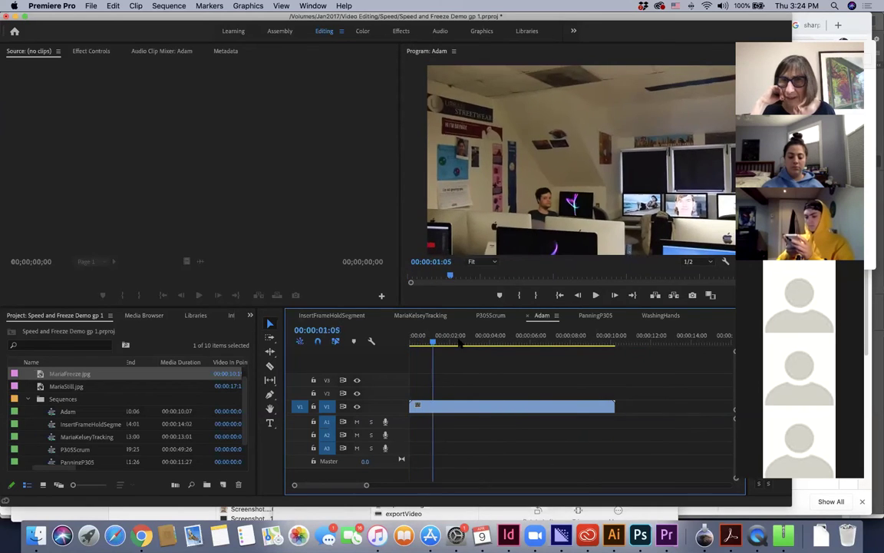
key("Home")
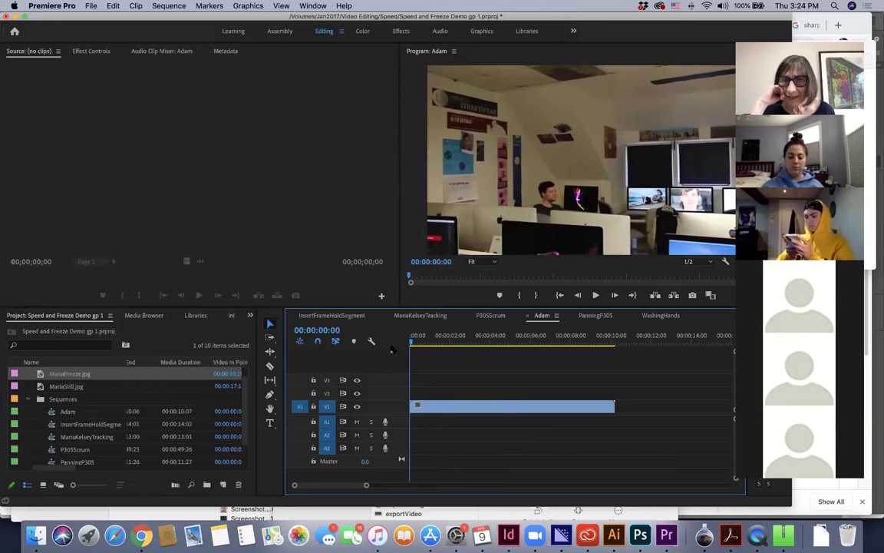
Step: Expand the Clips bin in the project and duplicate the AdamForward clip
left_click(467, 406)
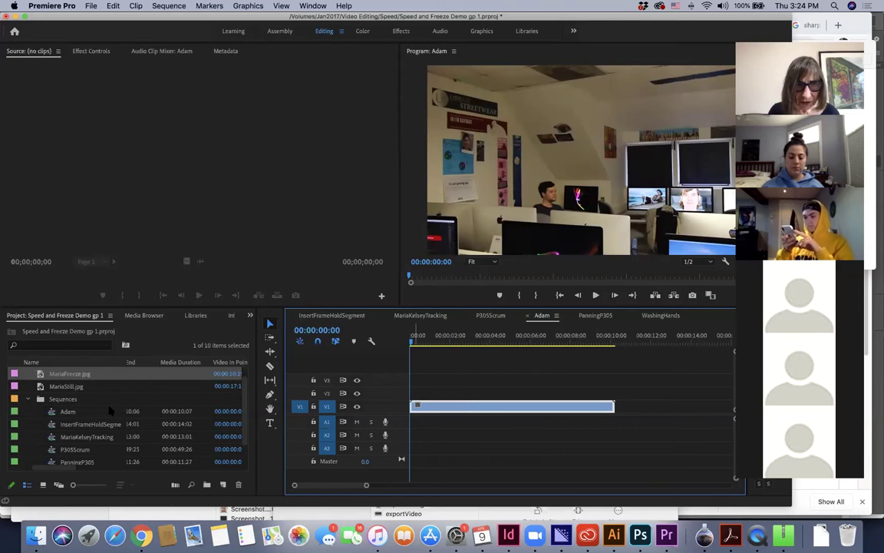
scroll(115, 406, "up", 1)
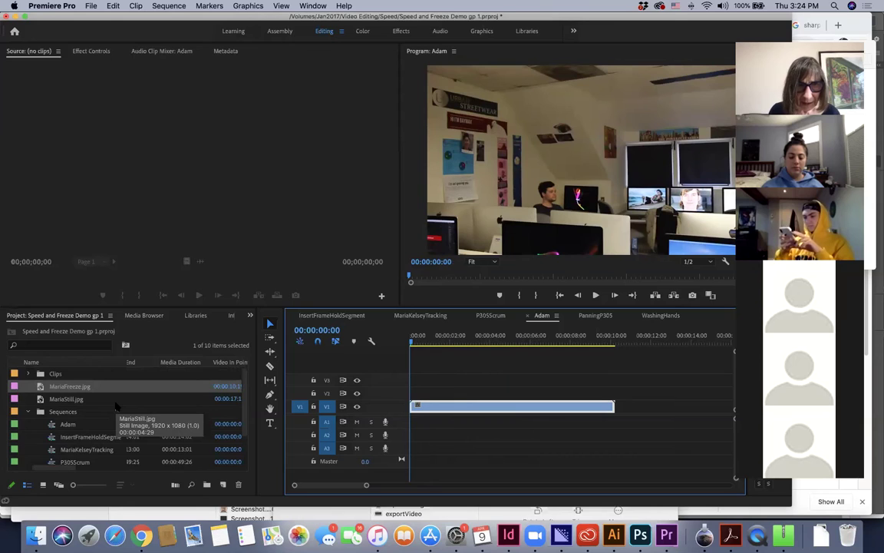
scroll(115, 406, "down", 1)
scroll(115, 404, "up", 1)
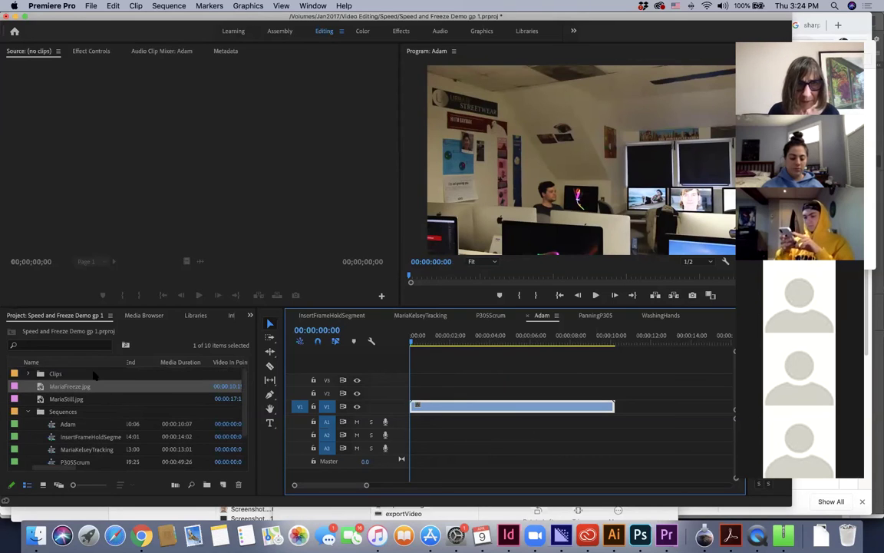
left_click(29, 374)
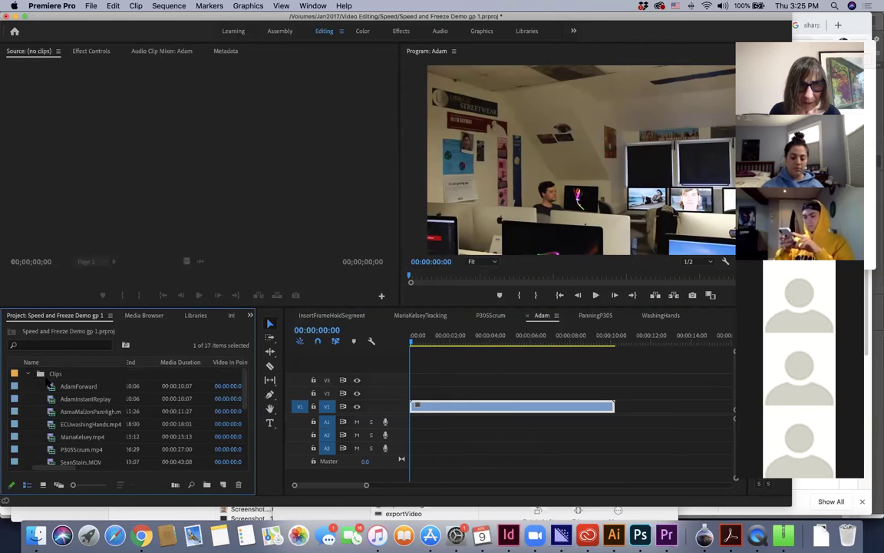
left_click(74, 389)
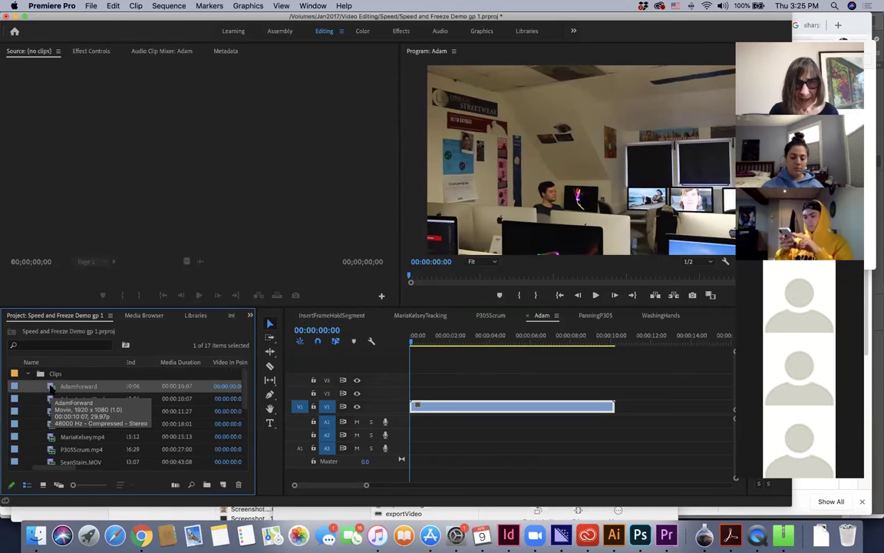
right_click(51, 389)
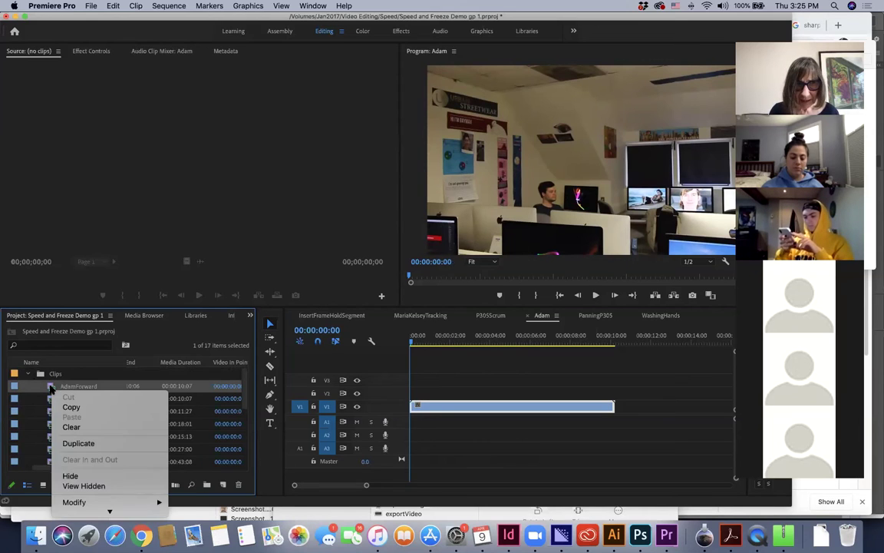
left_click(79, 444)
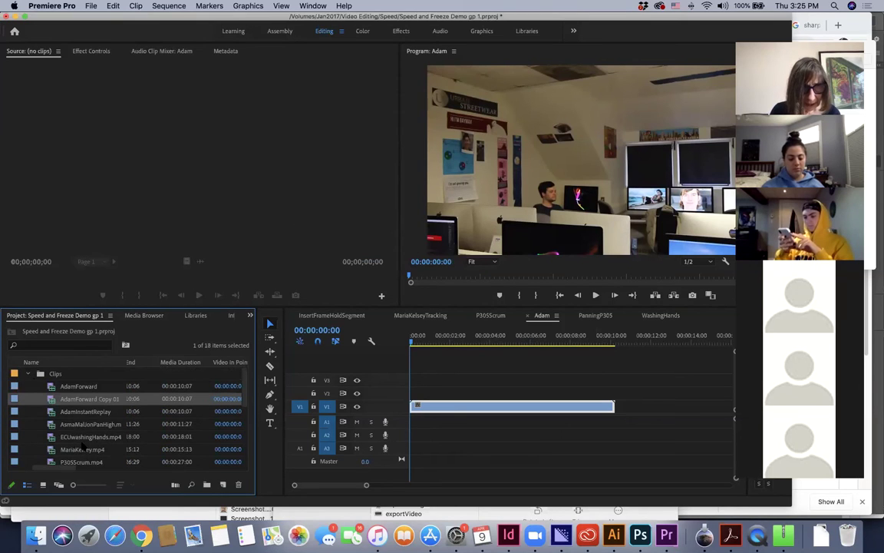
Step: Rename the duplicated AdamForward clip in the Clips bin as AdamBackward
left_click(82, 398)
left_click(117, 399)
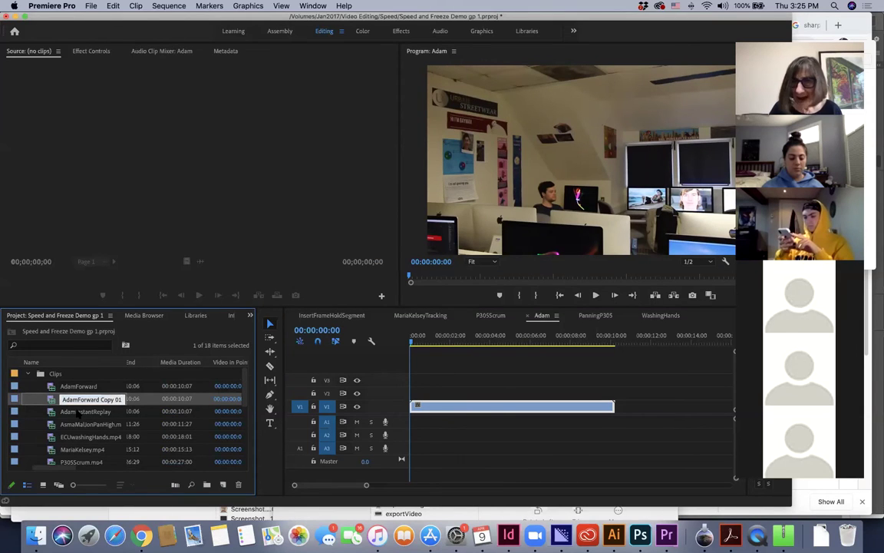
key("BackSpace")
key("BackSpace")
key("BackSpace")
key("BackSpace")
key("BackSpace")
key("BackSpace")
key("BackSpace")
key("BackSpace")
key("BackSpace")
key("BackSpace")
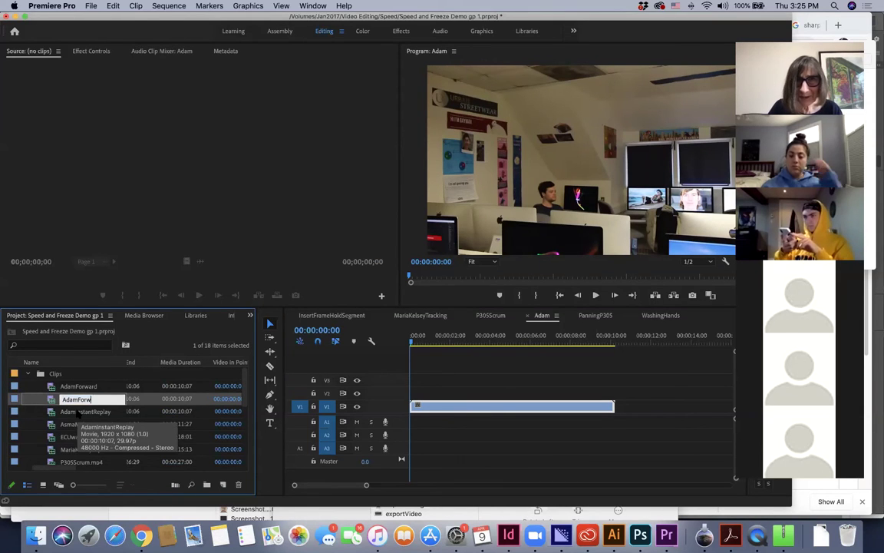
key("BackSpace")
key("BackSpace")
key("BackSpace")
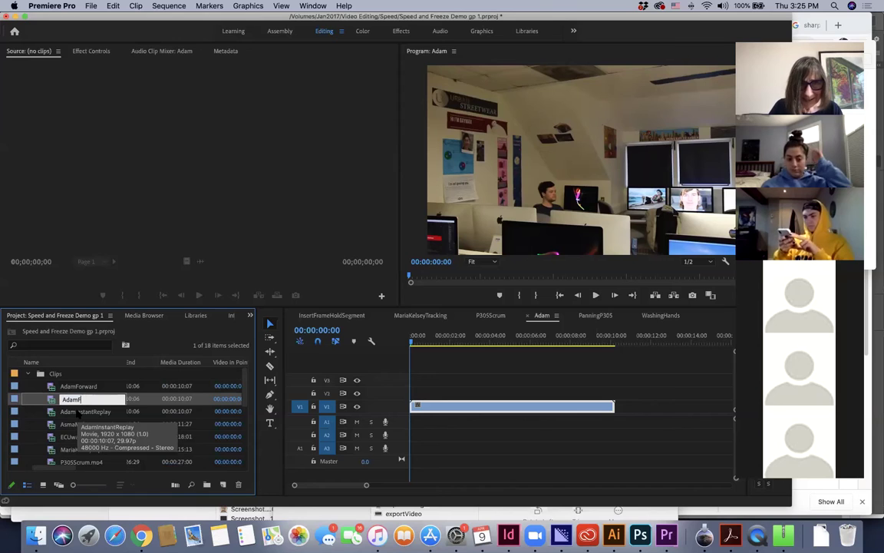
type("Backwa")
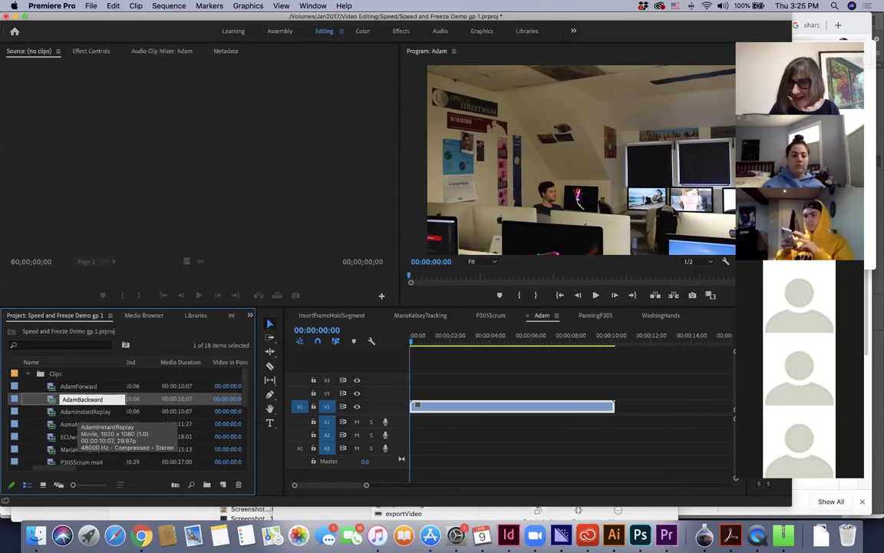
type("rd")
key("Tab")
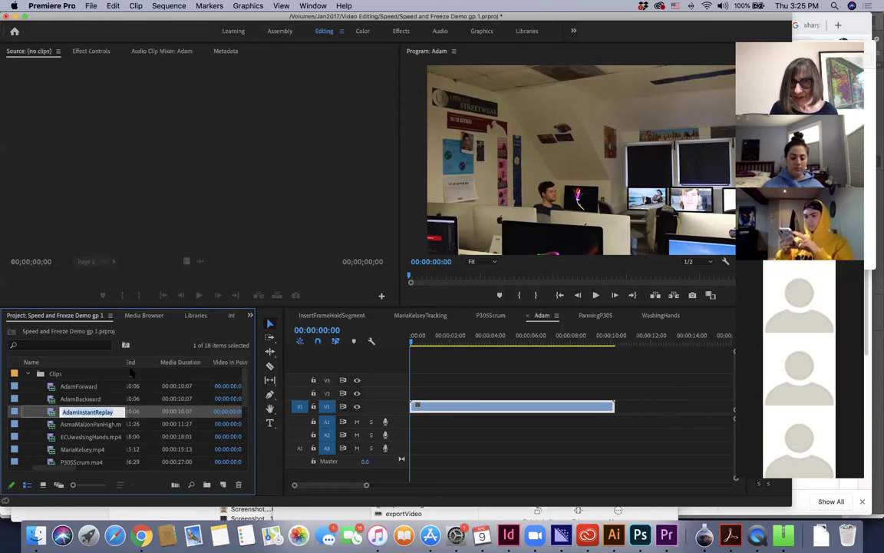
Step: Append the AdamBackward clip directly after the first clip on V1 of the Adam sequence and play across the cut
left_click(545, 317)
key("Down")
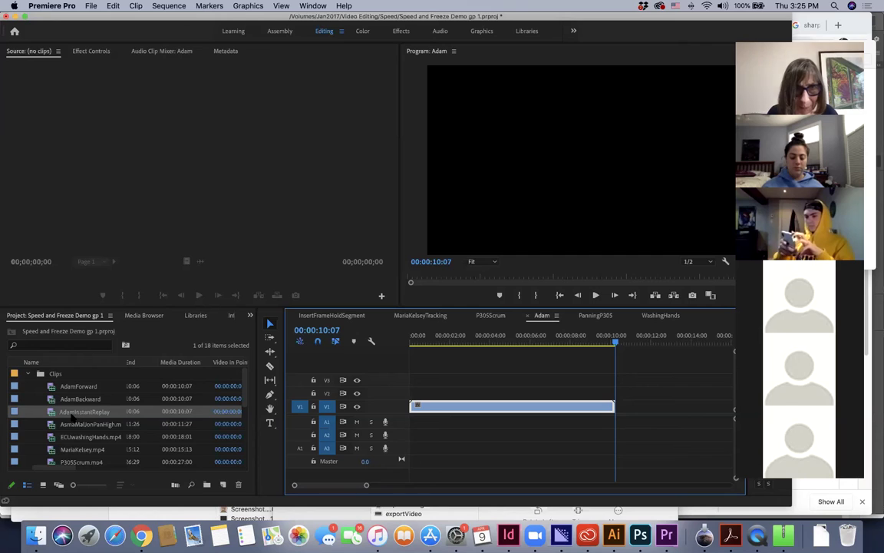
left_click_drag(74, 400, 622, 405)
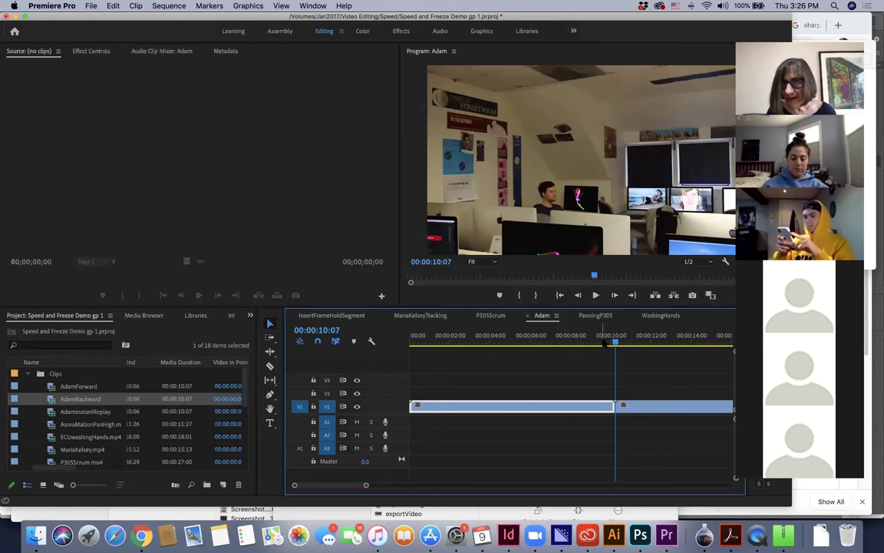
left_click_drag(547, 343, 558, 343)
key("space")
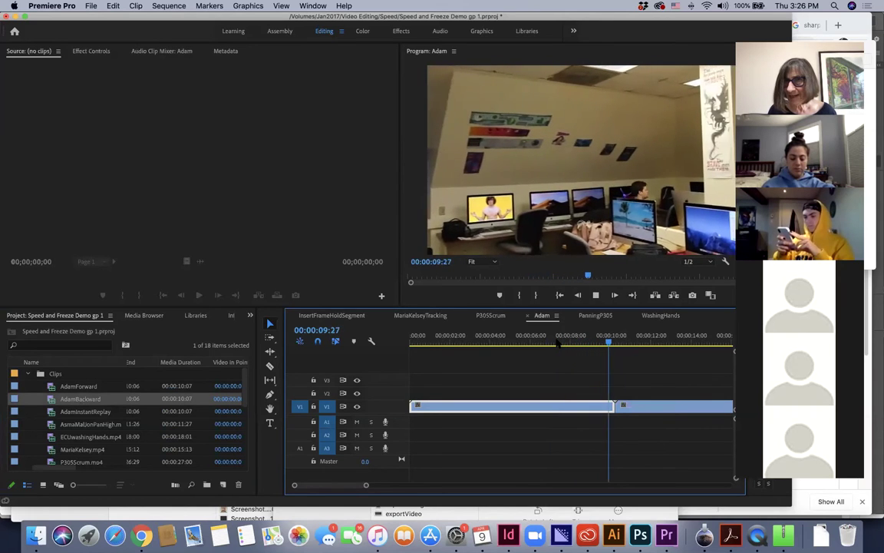
key("space")
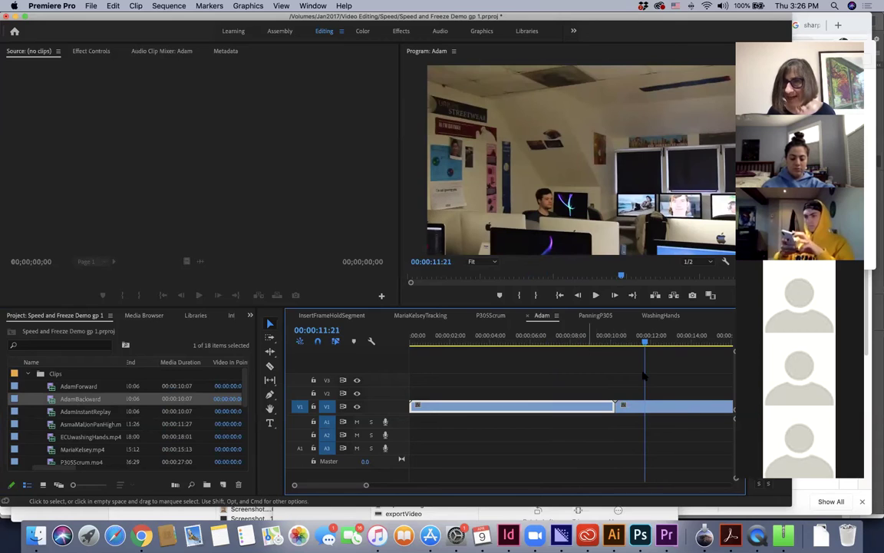
Step: Try a 200% speed on the first clip with Ripple Edit, Shifting Trailing Clips off, and undo the change
left_click(678, 409)
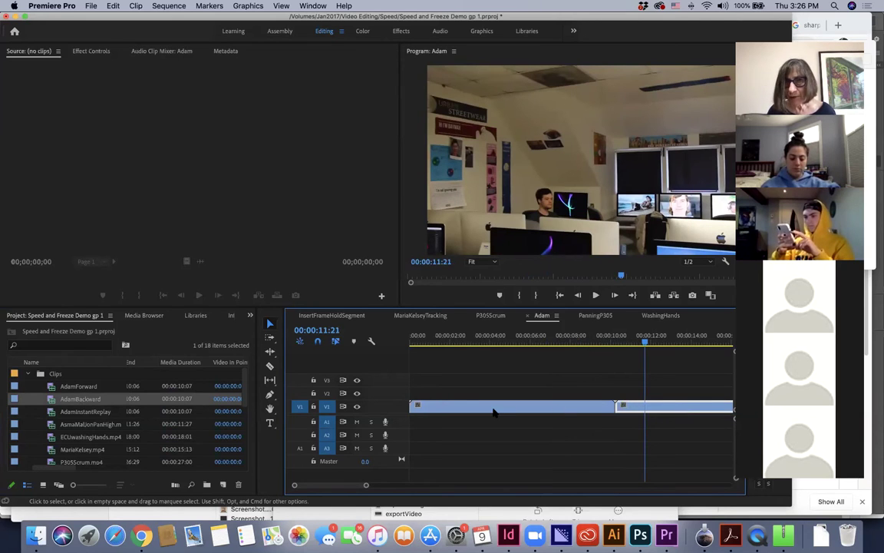
scroll(493, 409, "right", 2)
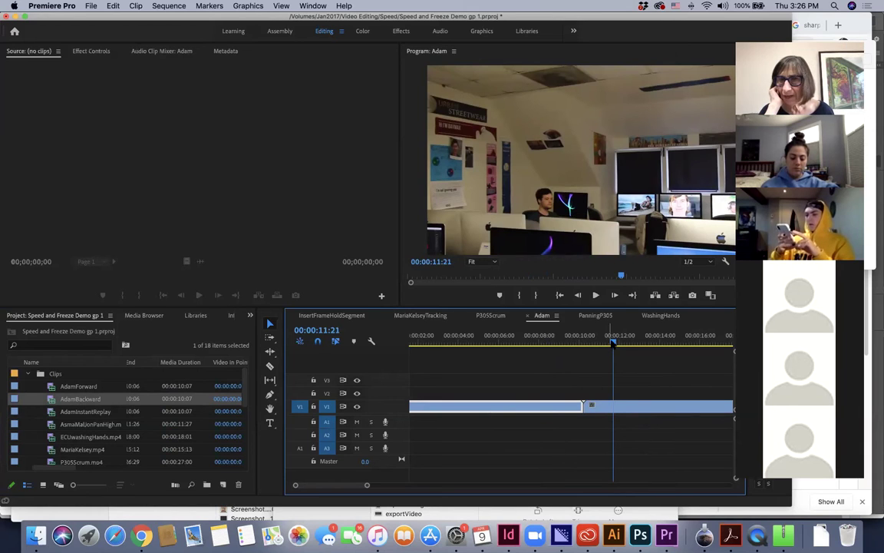
left_click(537, 345)
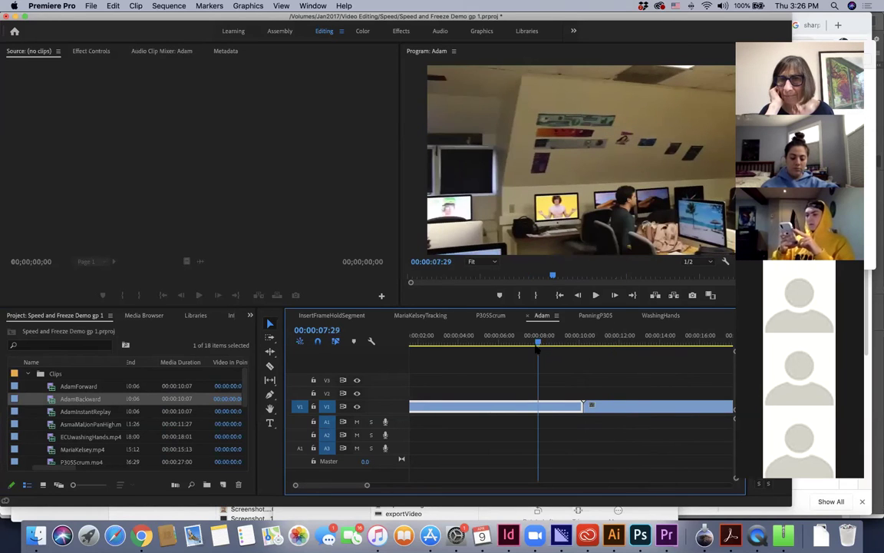
right_click(486, 406)
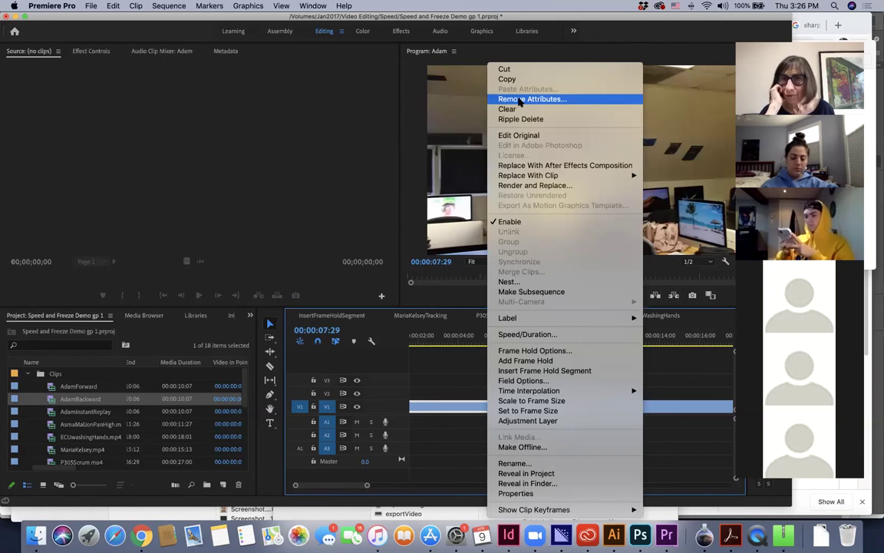
left_click(528, 334)
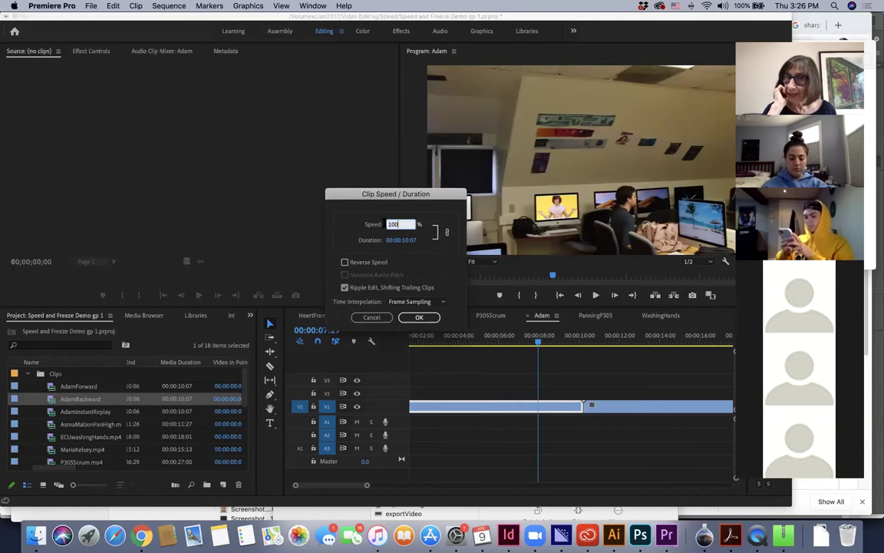
type("200")
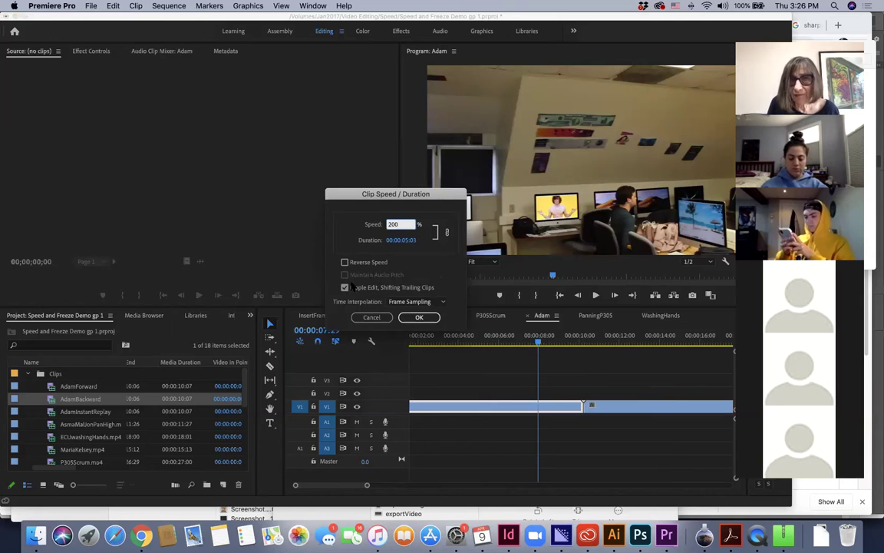
left_click(345, 288)
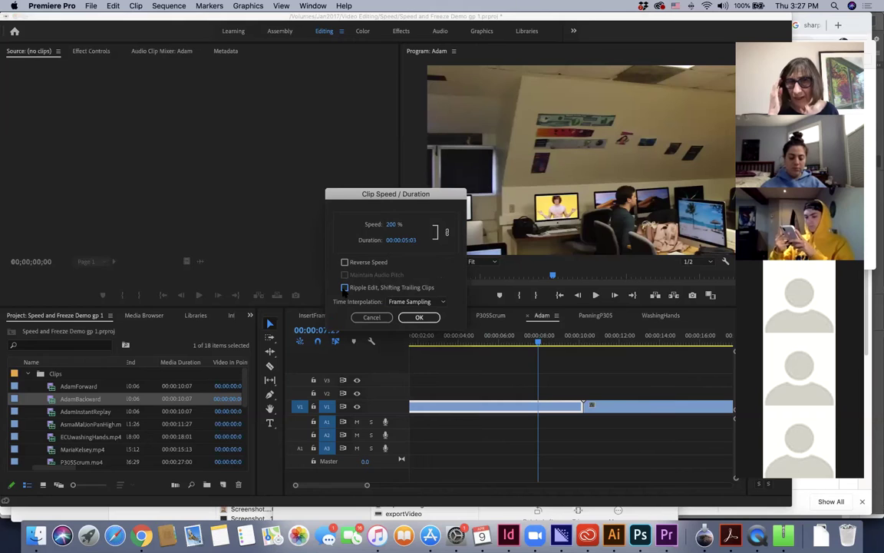
left_click(418, 317)
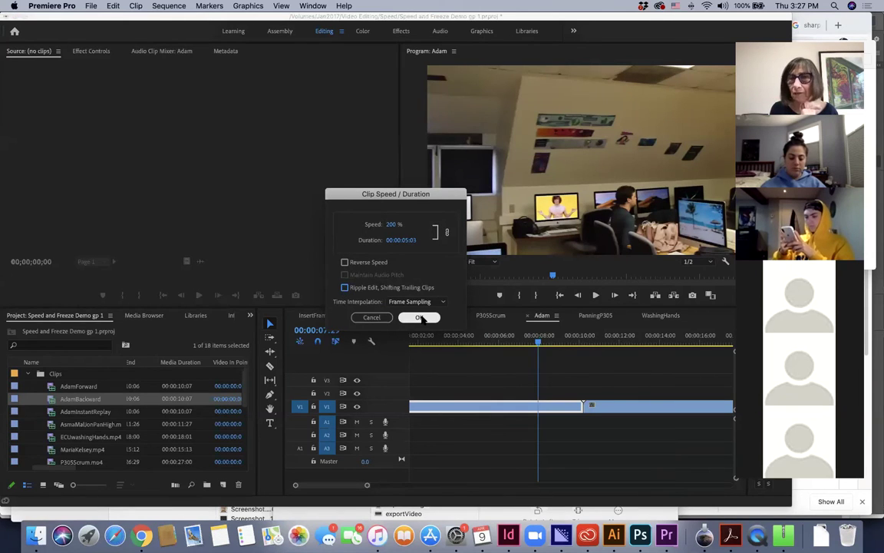
left_click(421, 318)
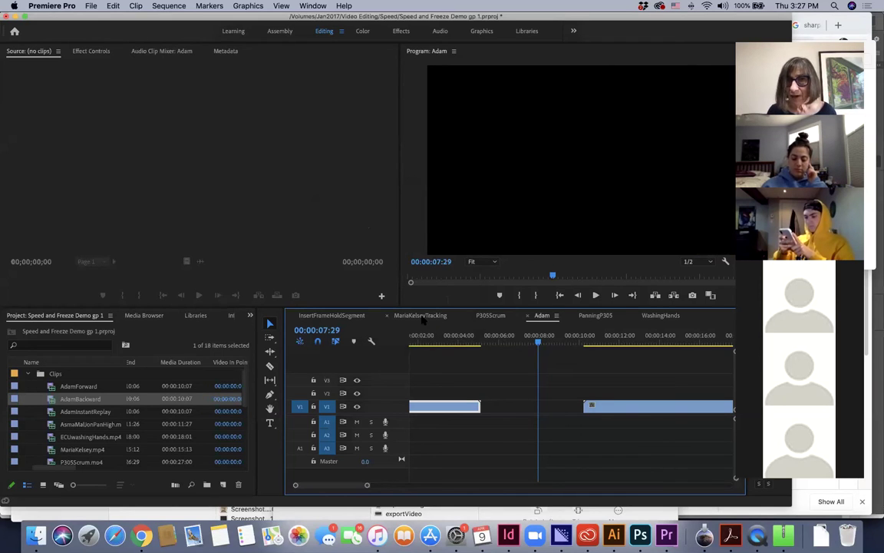
key("super+z")
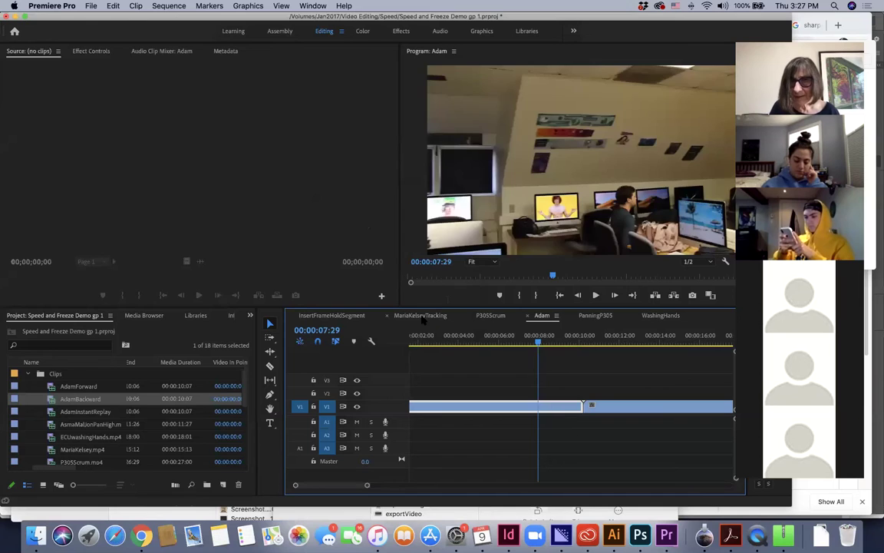
Step: Set the first clip's speed to 200% with Ripple Edit, Shifting Trailing Clips on, and play across the cut
right_click(475, 408)
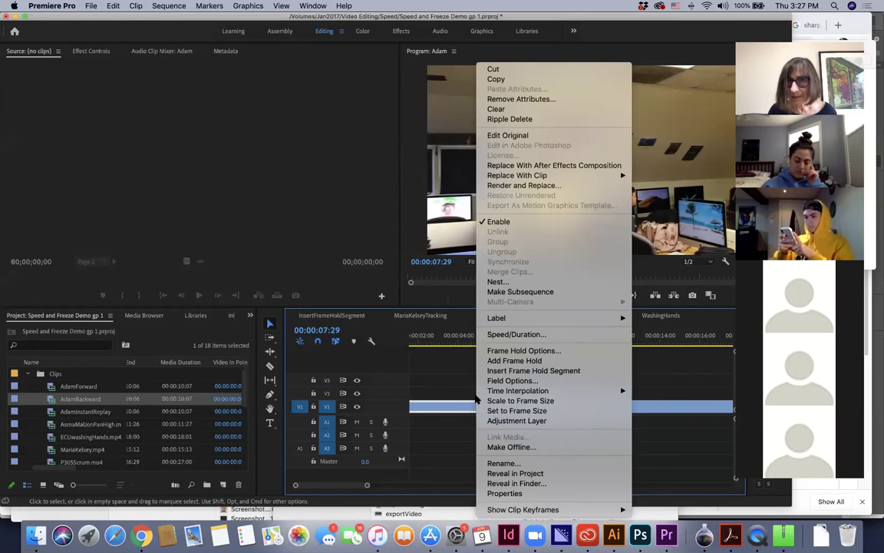
left_click(503, 335)
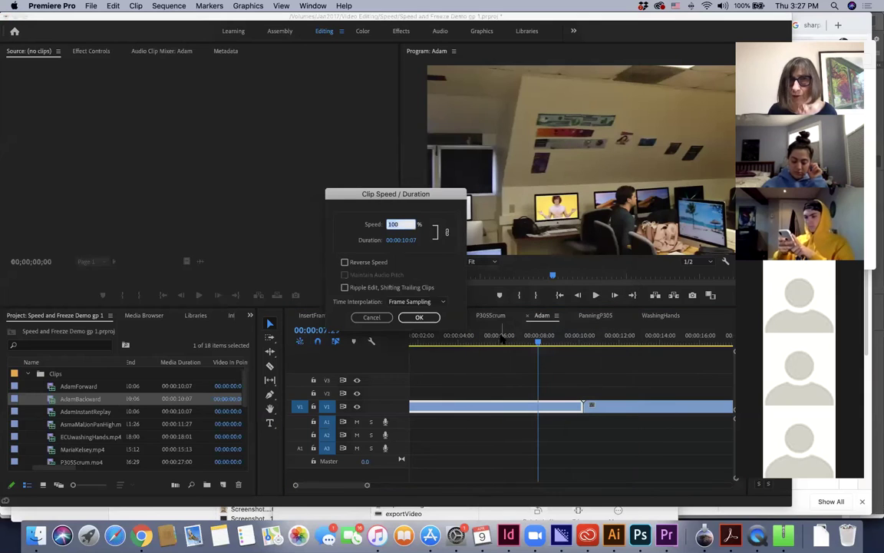
left_click(344, 288)
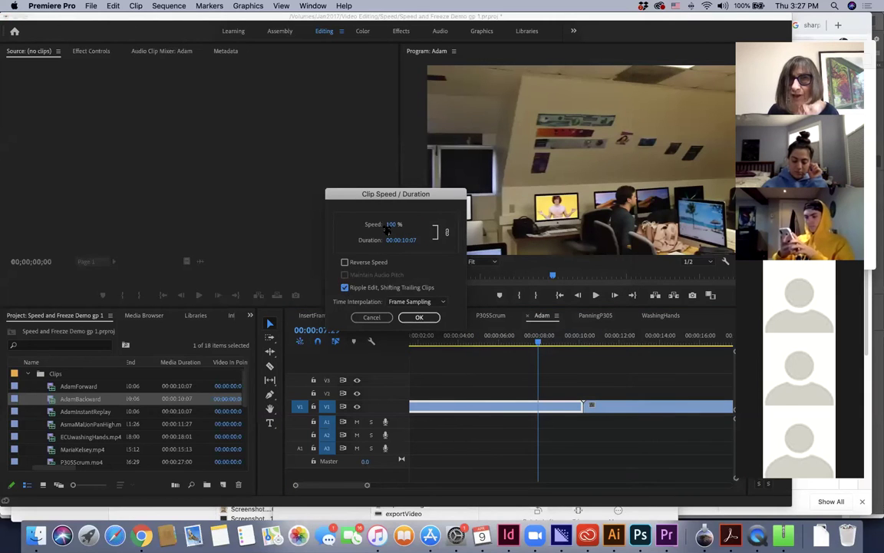
left_click(391, 224)
type("200")
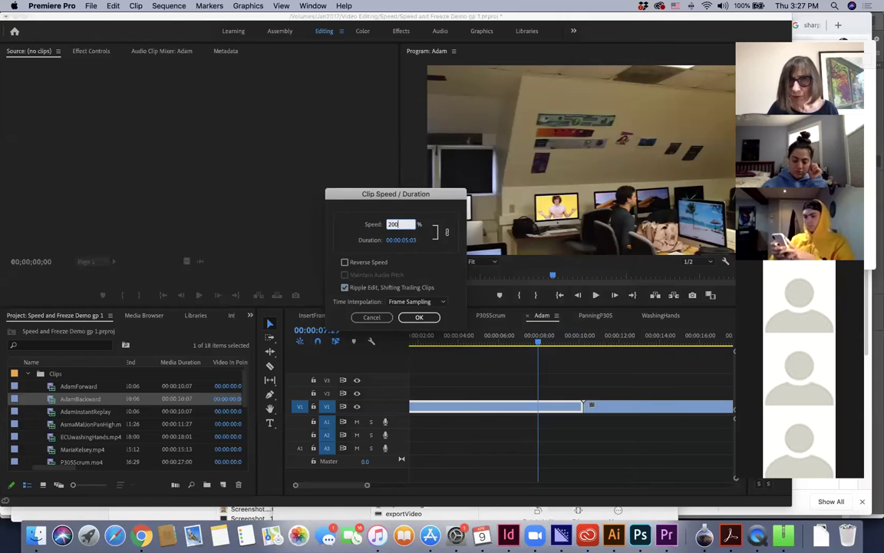
left_click(416, 318)
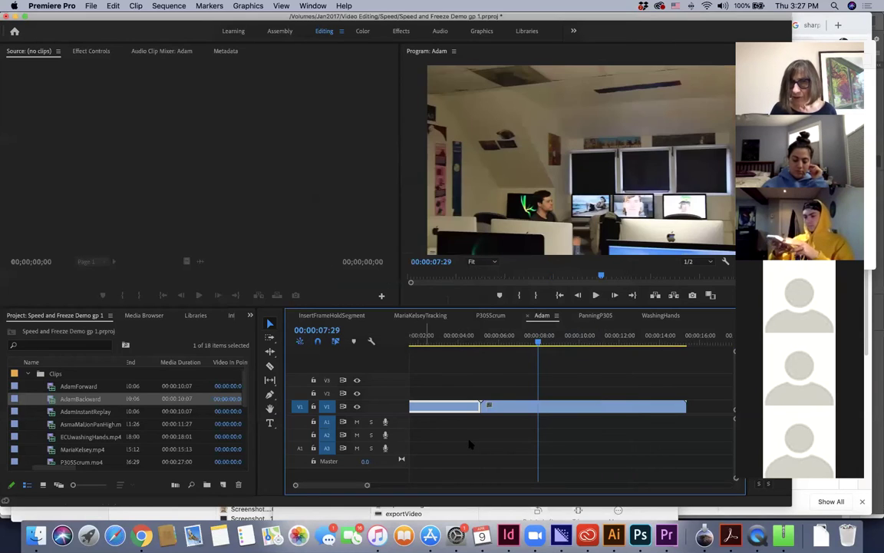
left_click_drag(538, 343, 462, 341)
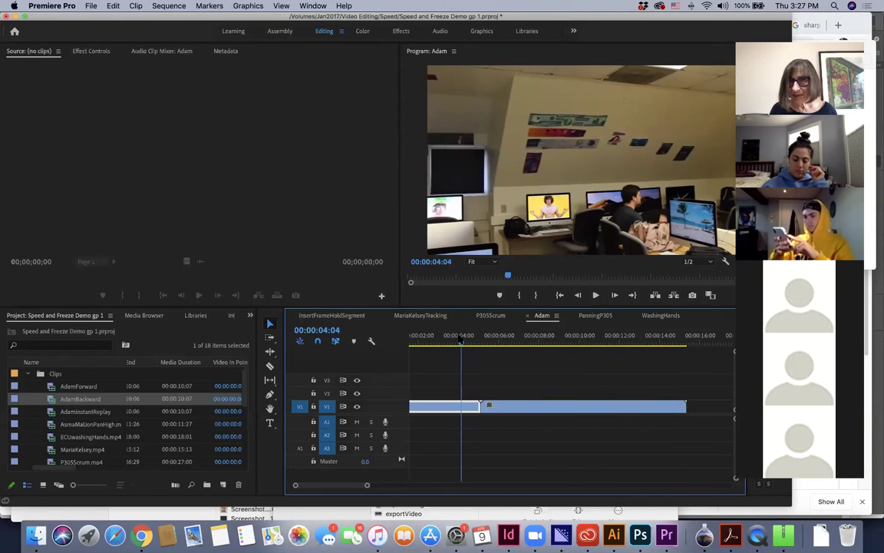
key("space")
key("space")
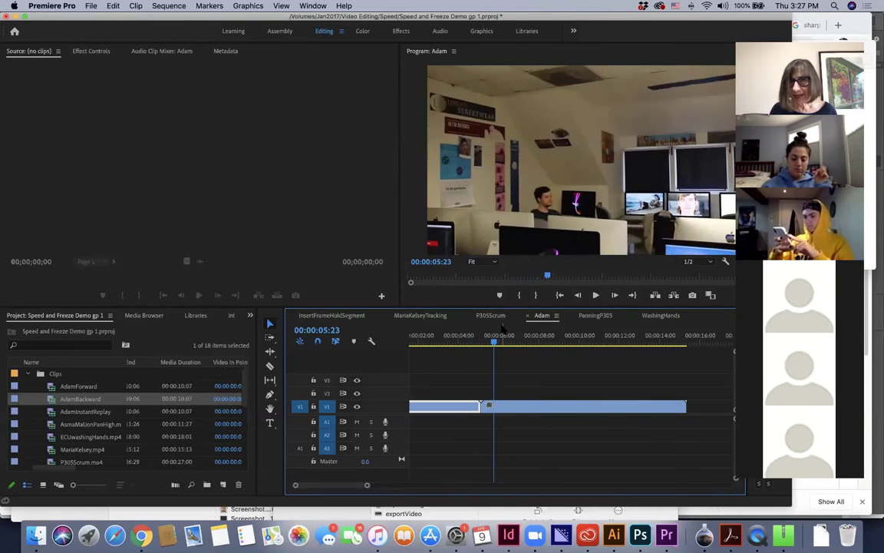
Step: Reverse the speed of the AdamBackward clip in the Adam sequence and play the sequence from its start
left_click(530, 408)
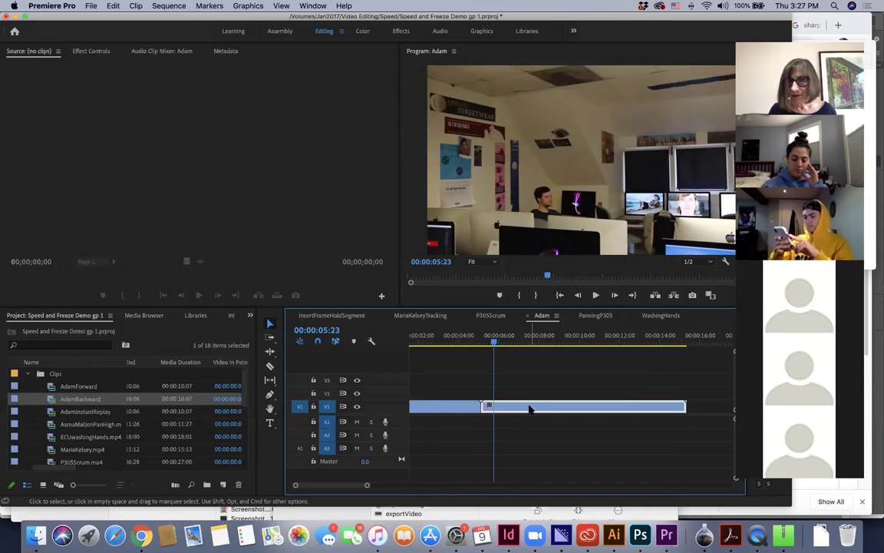
key("super+r")
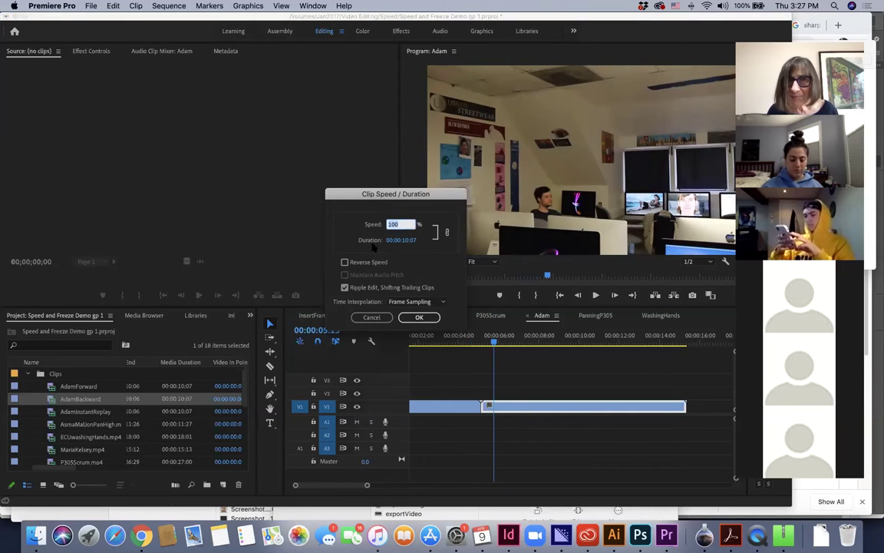
left_click(344, 262)
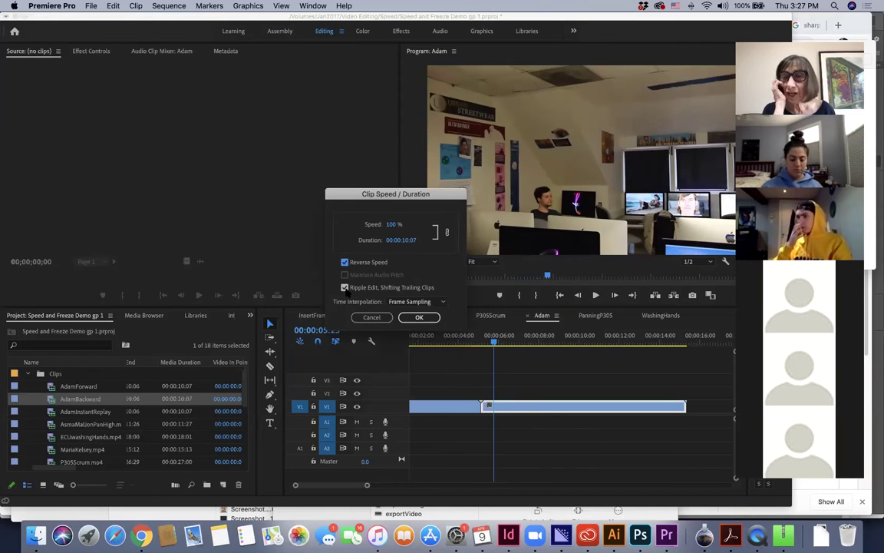
left_click(417, 318)
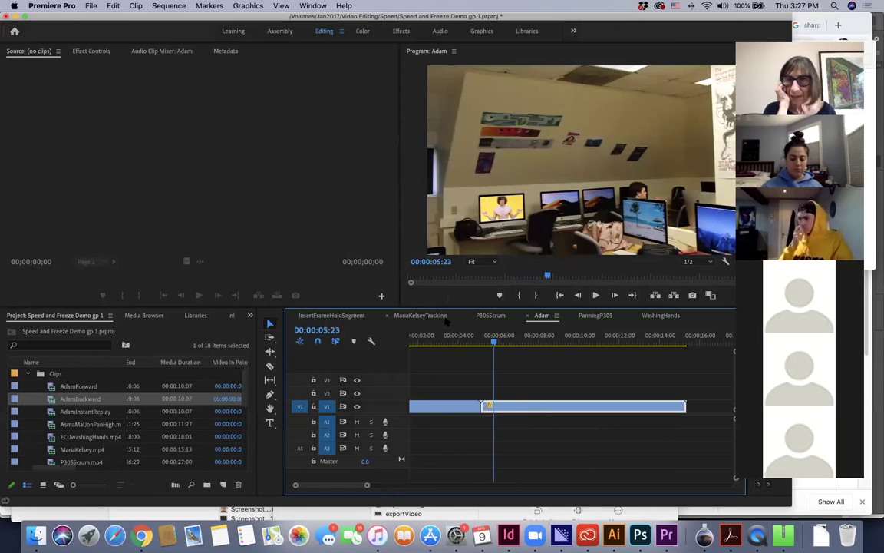
left_click_drag(495, 342, 286, 329)
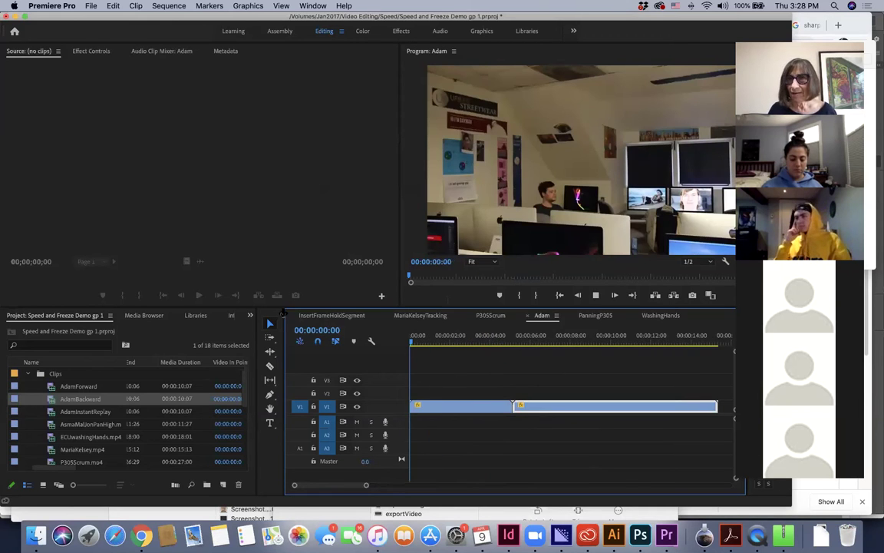
key("space")
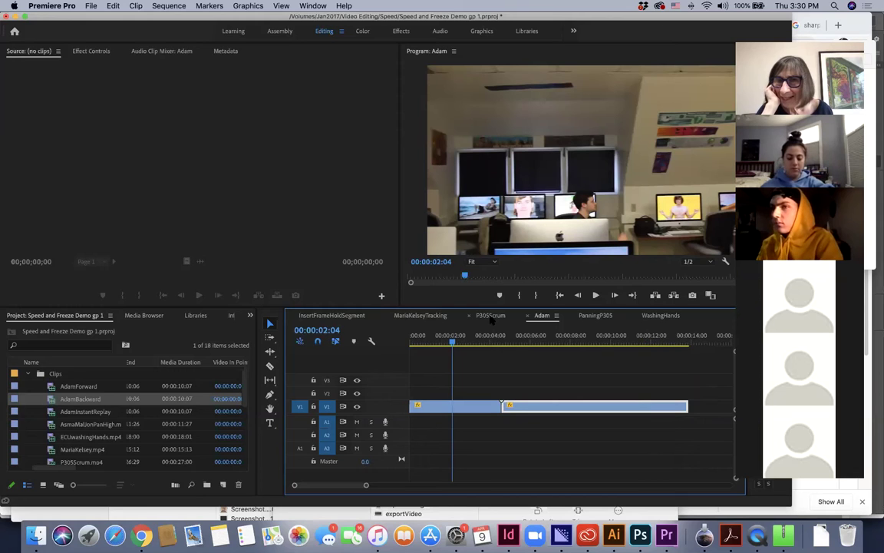
Step: Switch to the PanningP305 sequence, return to its start and play it through to the end
left_click(595, 316)
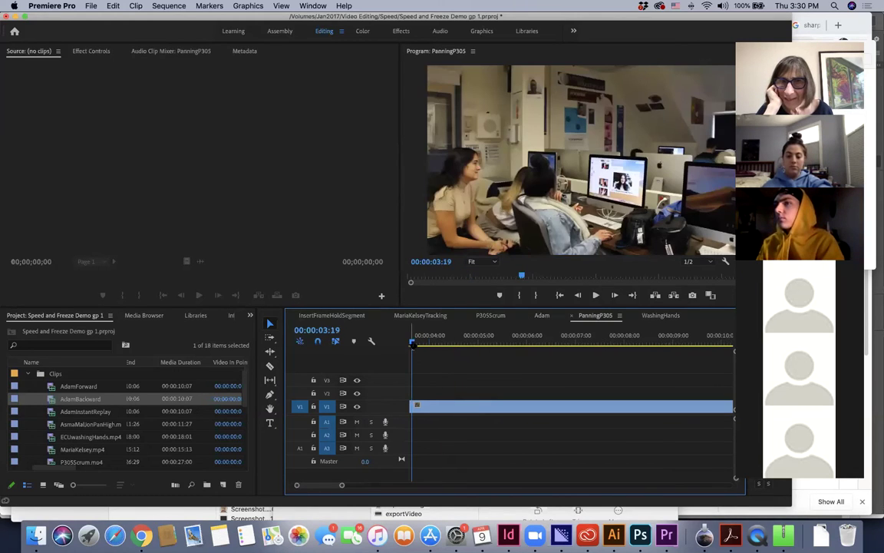
left_click_drag(412, 343, 411, 343)
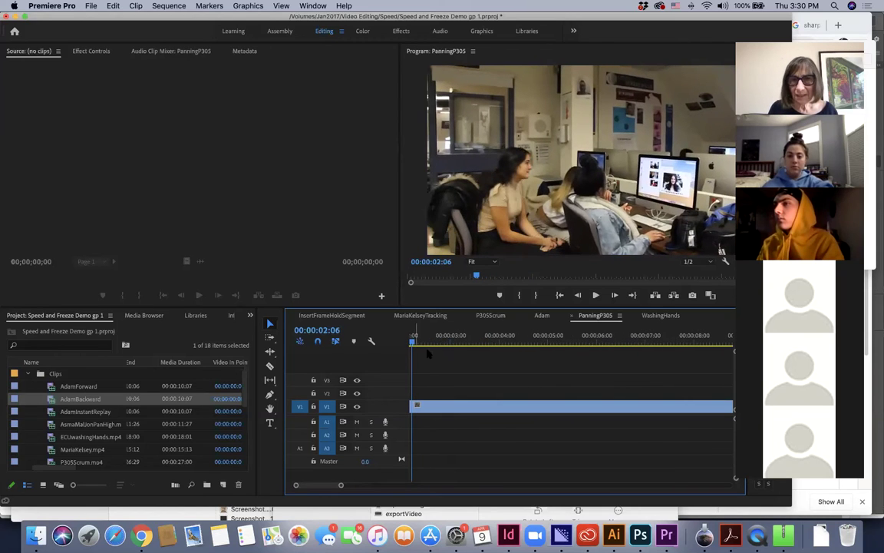
key("Home")
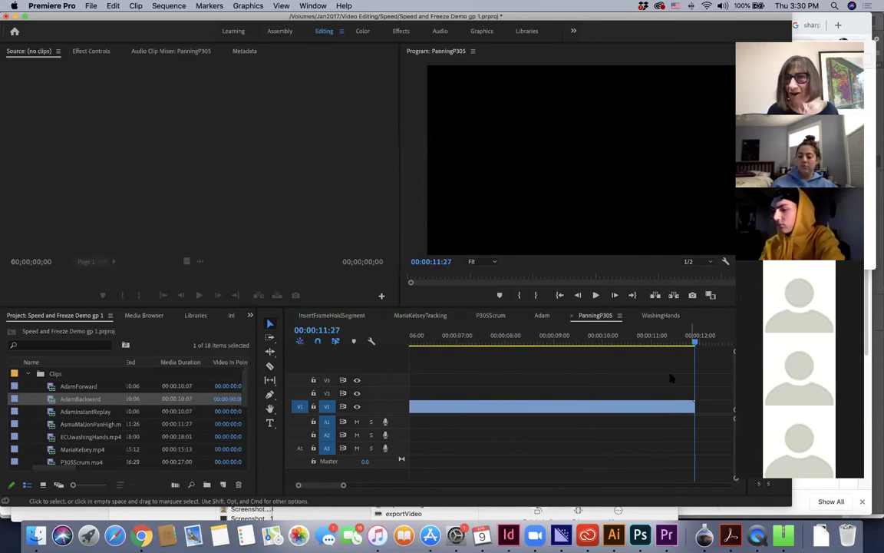
Step: Insert a frame hold segment in the AsmaMalJonPanHigh.mp4 clip at 00:00:08:25 in the PanningP305 sequence
left_click(601, 360)
mouse_move(600, 358)
left_mouse_down()
mouse_move(406, 369)
mouse_move(613, 360)
mouse_move(587, 363)
left_mouse_up()
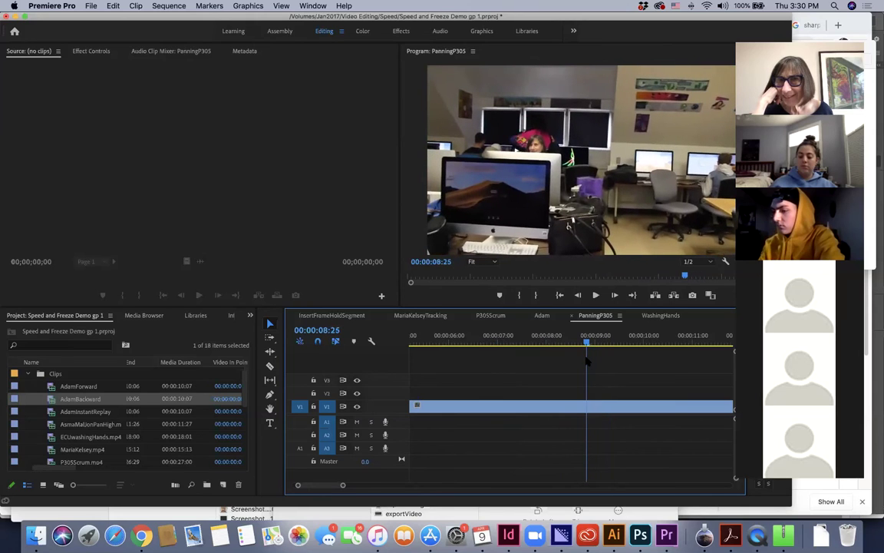
left_click(587, 408)
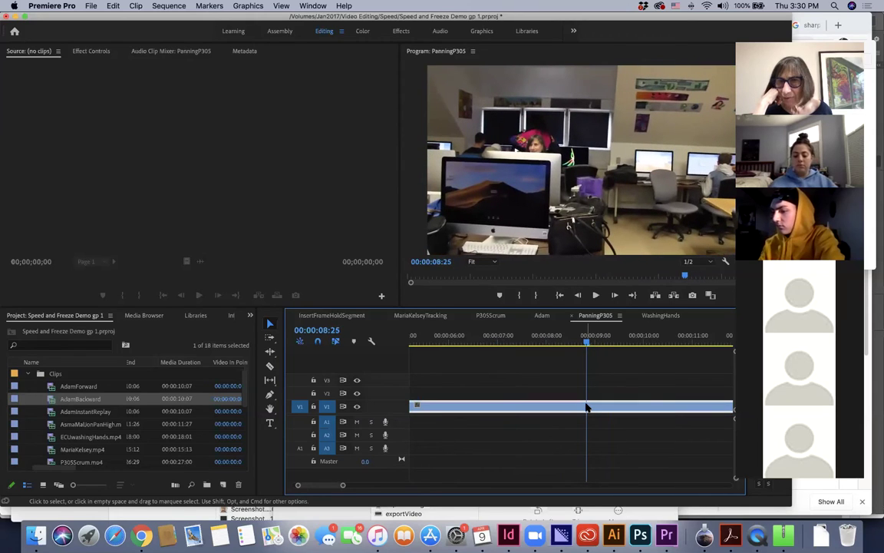
right_click(587, 408)
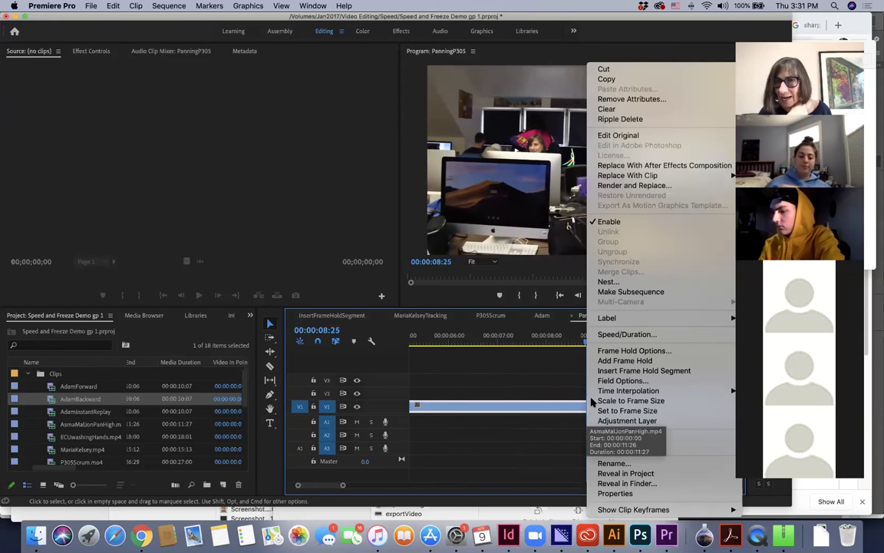
left_click(626, 371)
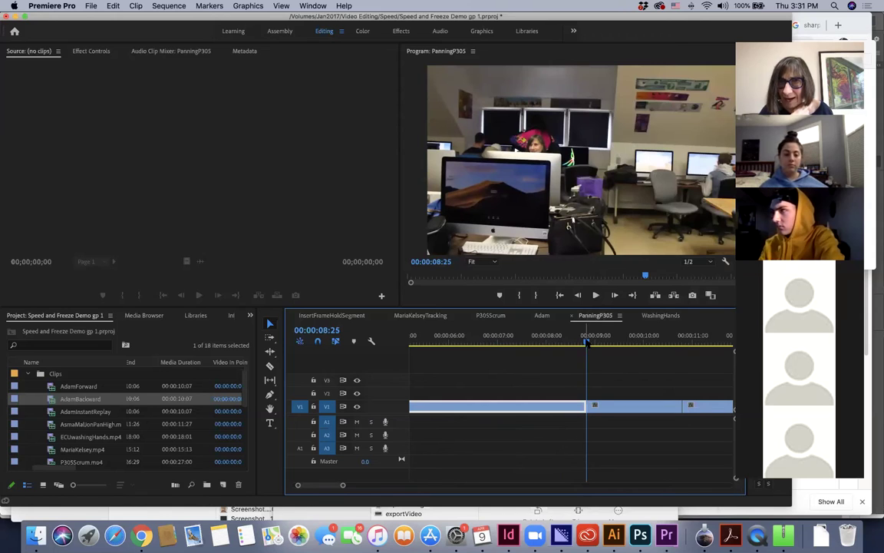
Step: Play the sequence through the frame hold segment to the end and check the edit points on both sides of the hold
left_click_drag(561, 344, 438, 354)
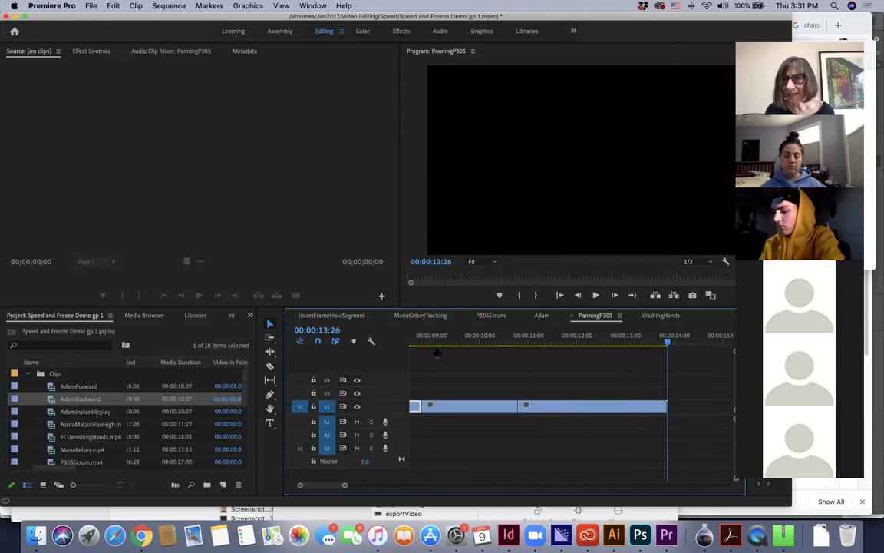
key("space")
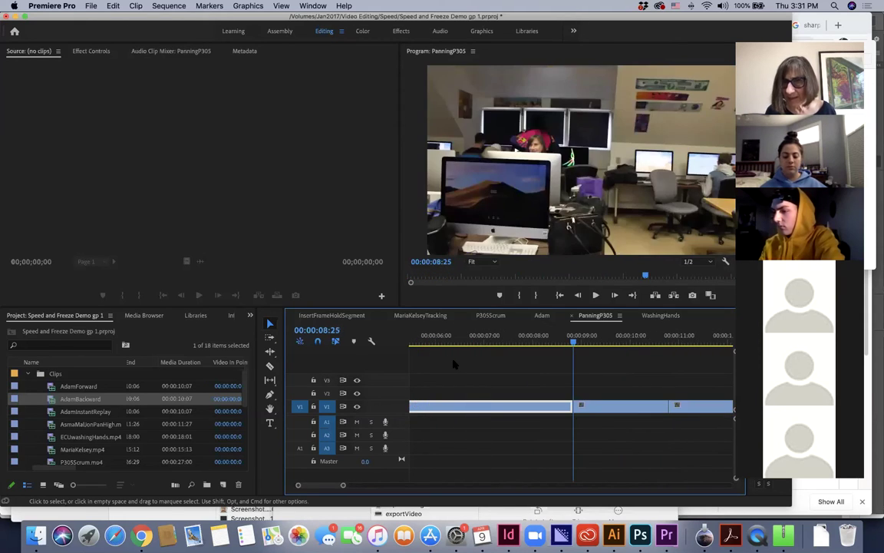
key("Down")
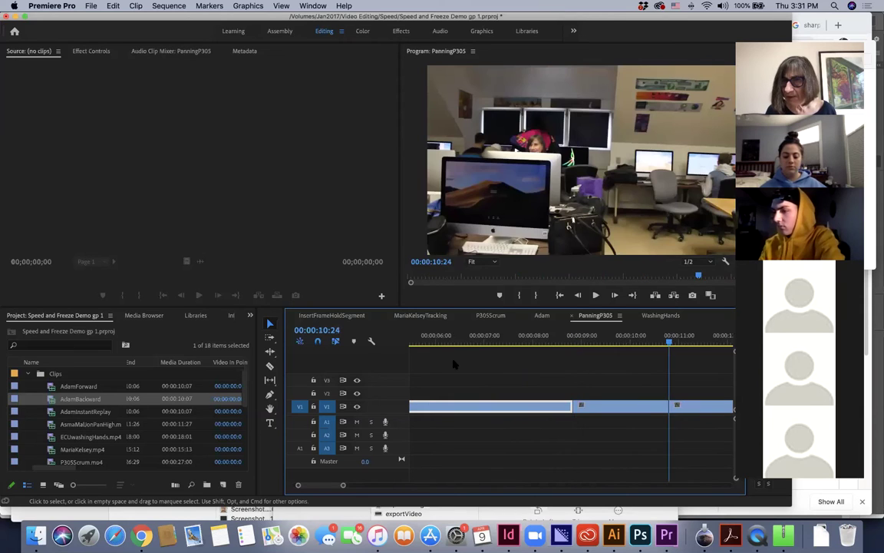
key("Down")
Step: Apply the Dip to Black video transition to the end of the last clip and play across the fade
left_click_drag(572, 342, 557, 342)
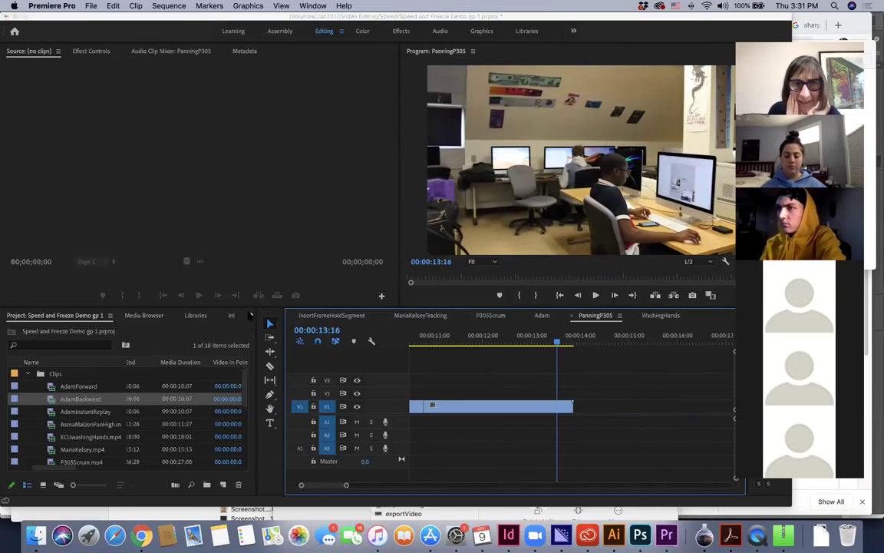
left_click(251, 315)
left_click(266, 376)
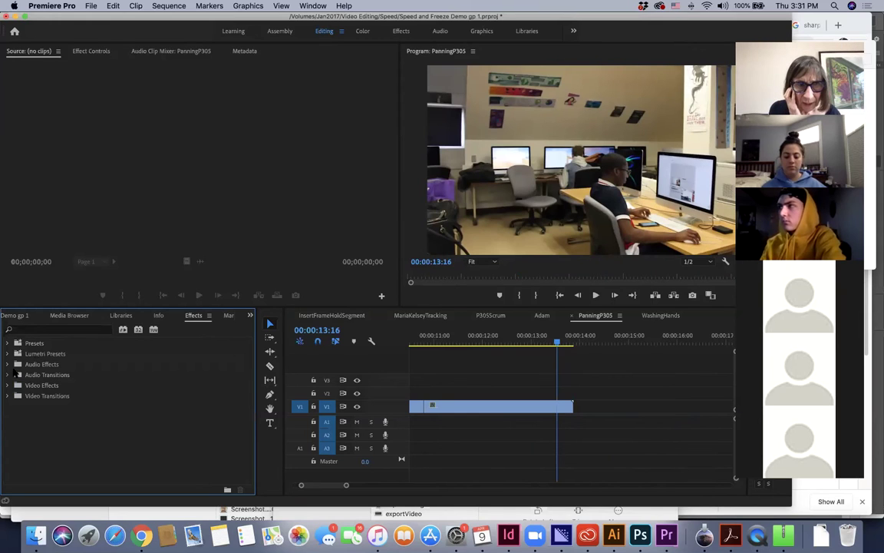
left_click(7, 396)
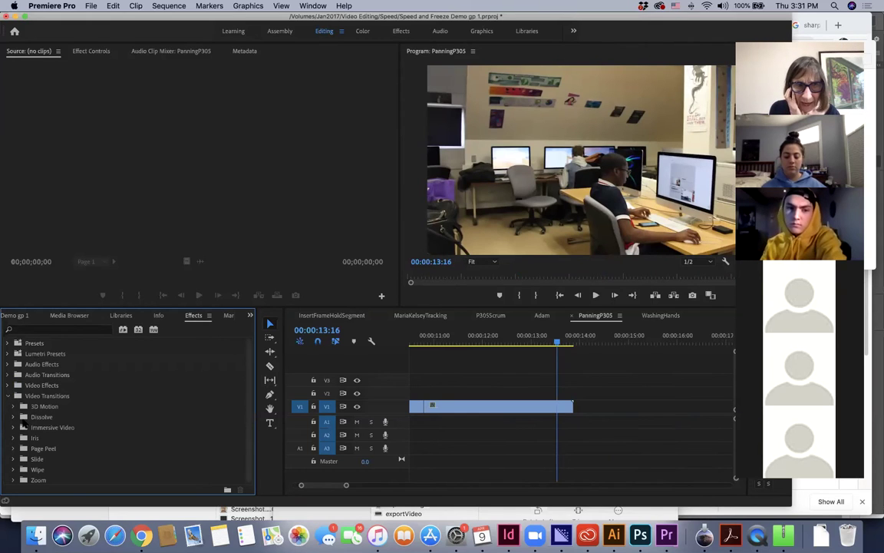
left_click(12, 417)
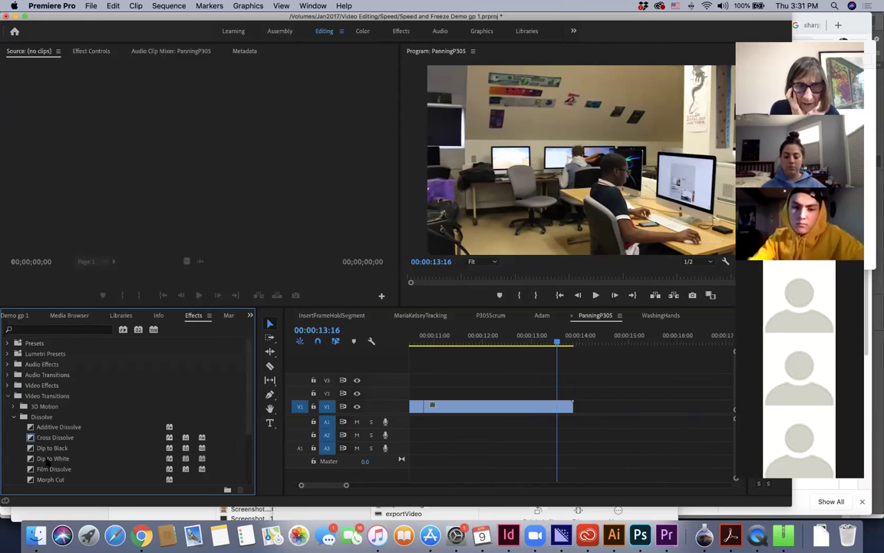
left_click(42, 451)
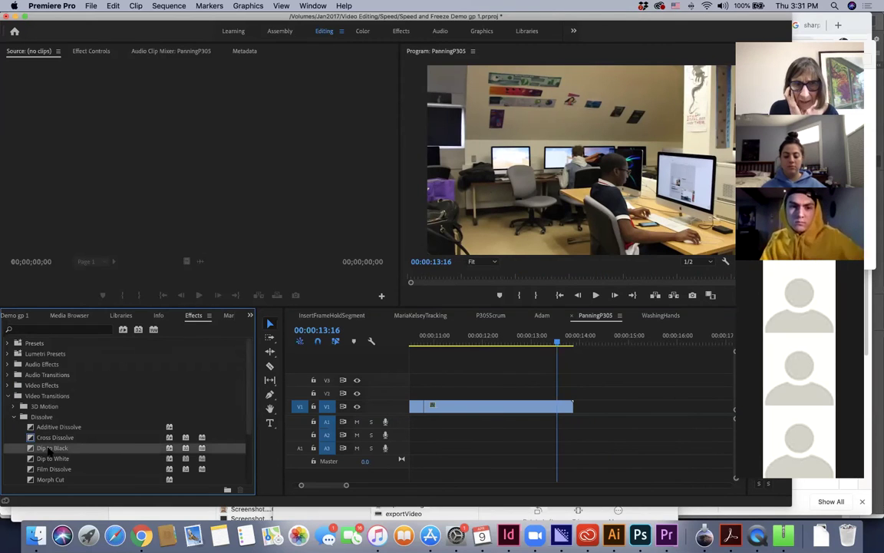
left_click_drag(298, 421, 566, 408)
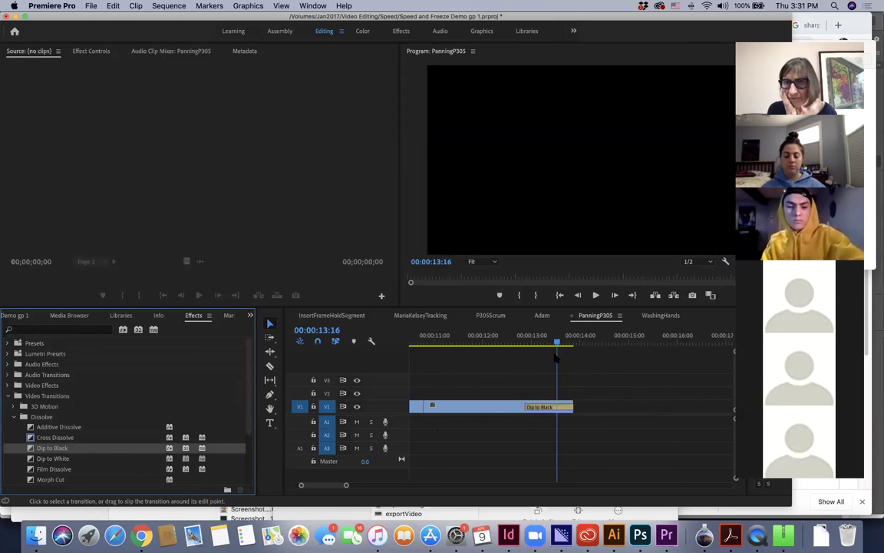
left_click_drag(557, 343, 484, 343)
key("space")
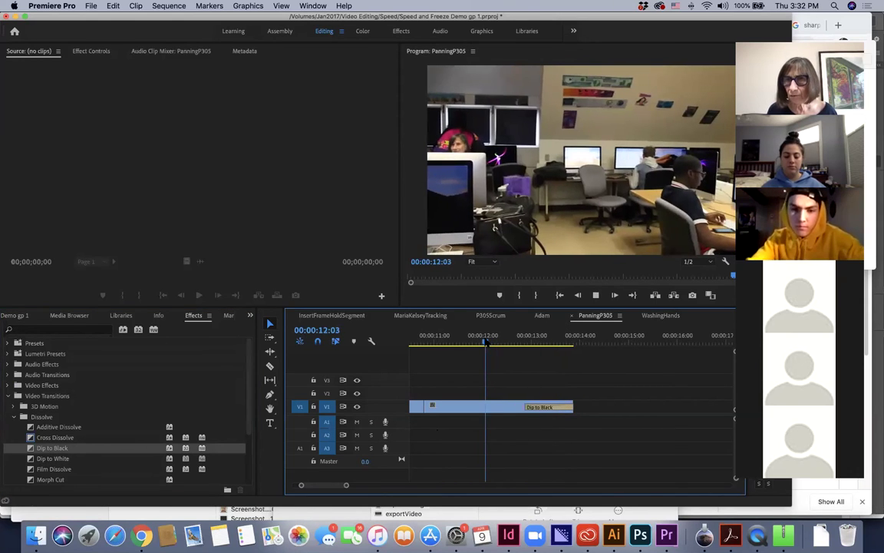
key("space")
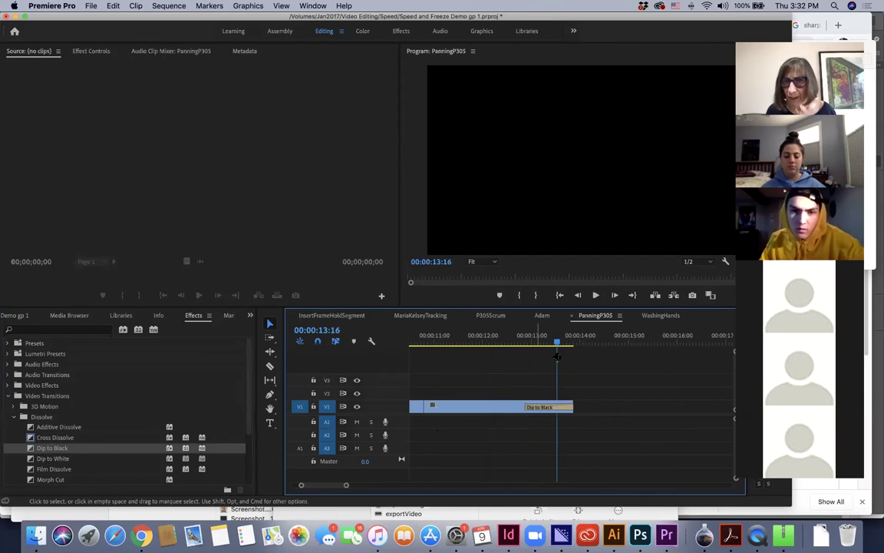
Step: Shorten the Dip to Black transition at the end of the sequence and play the ending
left_click_drag(528, 407, 550, 407)
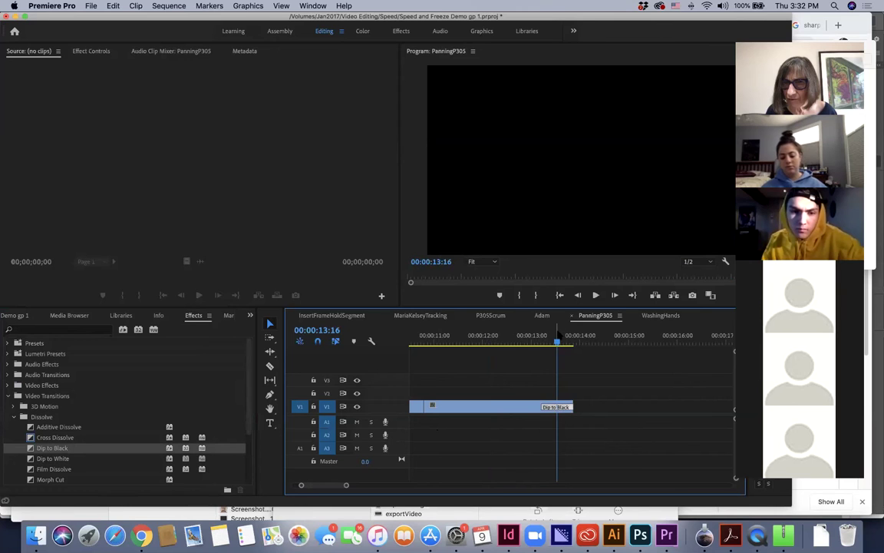
left_click_drag(462, 343, 445, 342)
key("space")
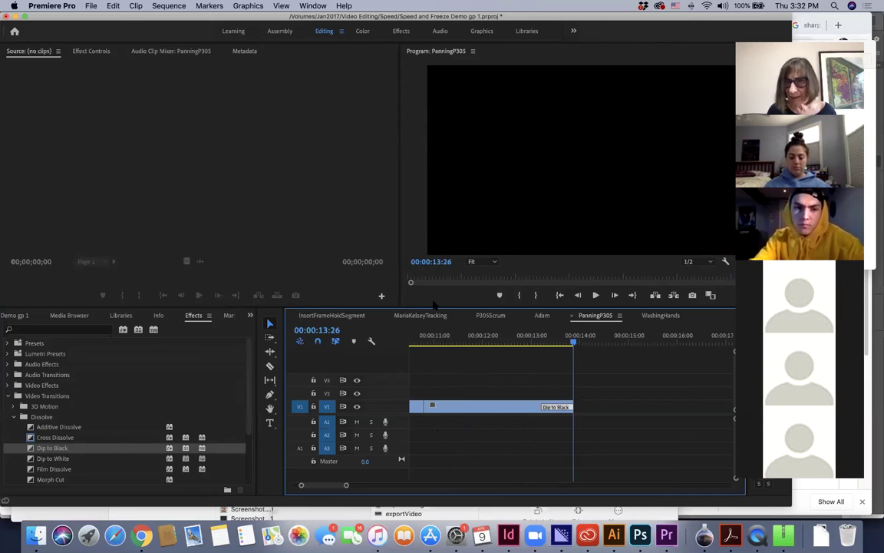
Step: Add a short Dip to Black transition at the start of the first clip and play the opening
key("Up")
key("Up")
key("Up")
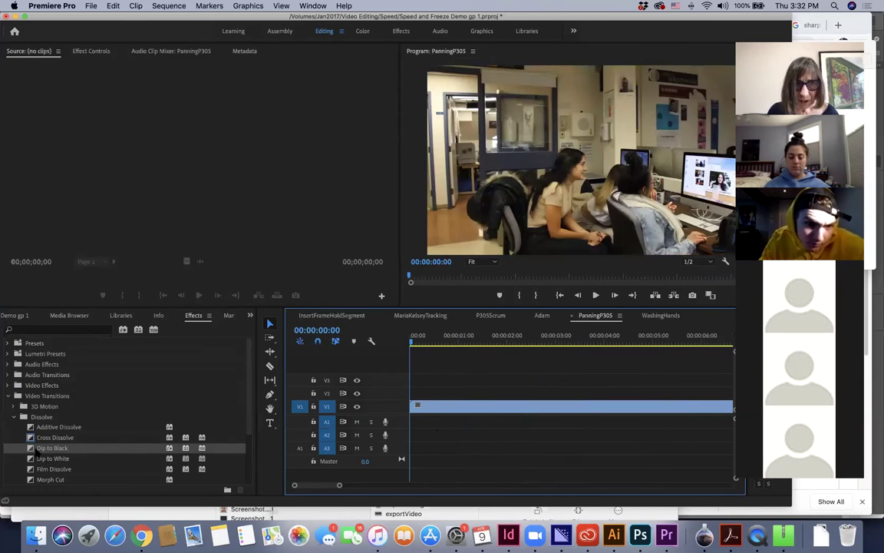
left_click_drag(52, 448, 435, 407)
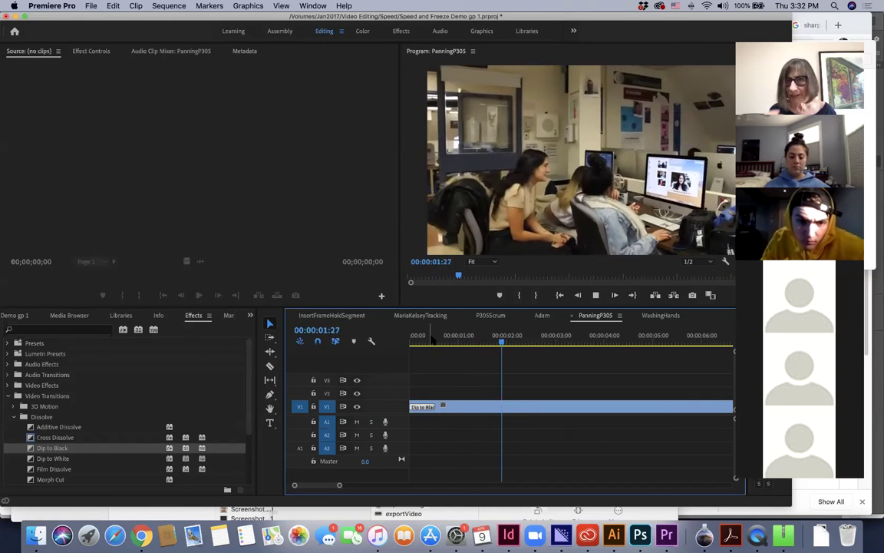
key("space")
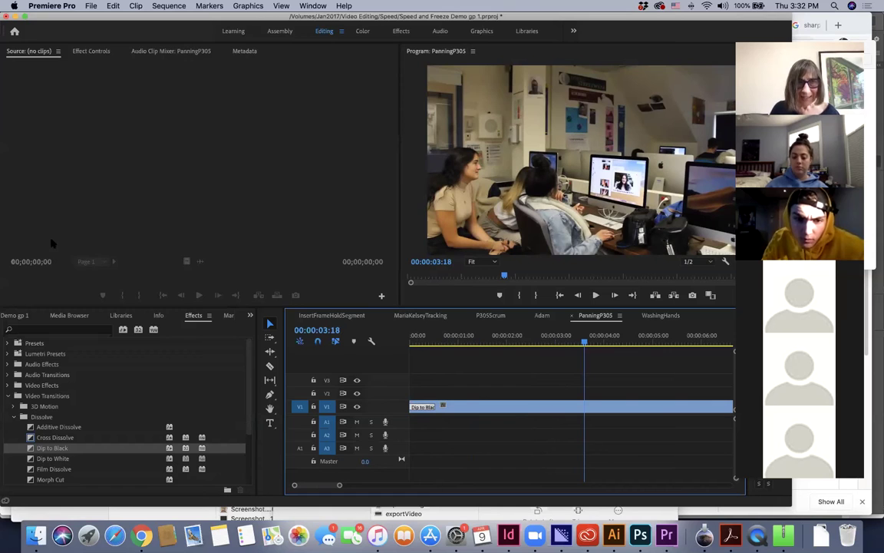
Step: Create a new sequence named SeanStairsSlowMo in the Sequences bin with the DV - NTSC Widescreen 32kHz preset
left_click(13, 316)
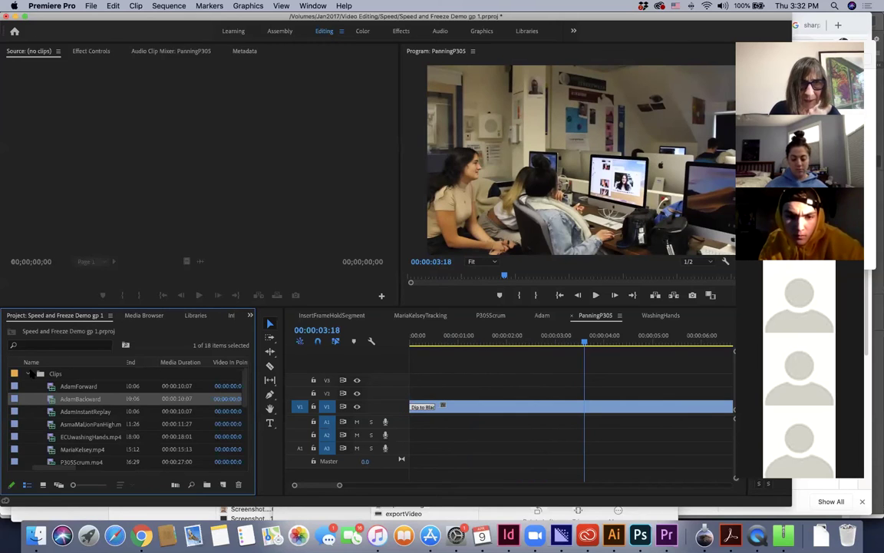
left_click(30, 374)
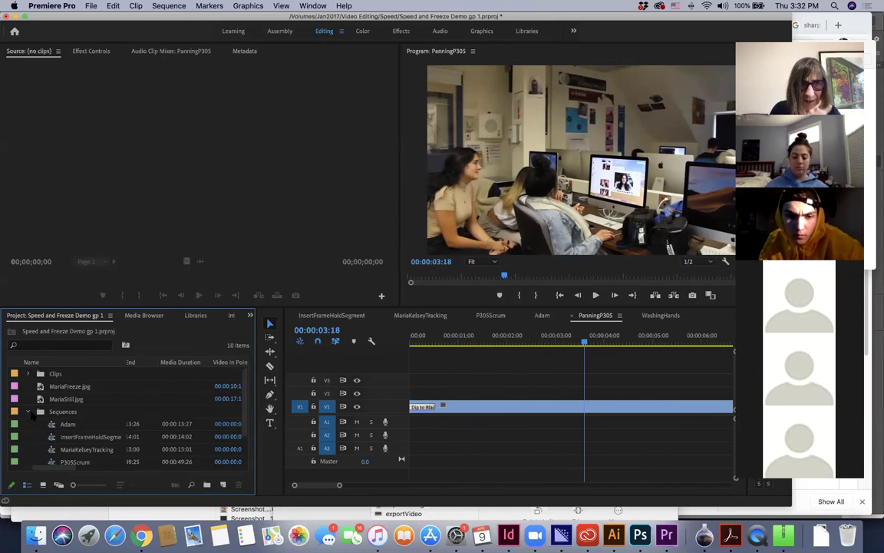
left_click(29, 411)
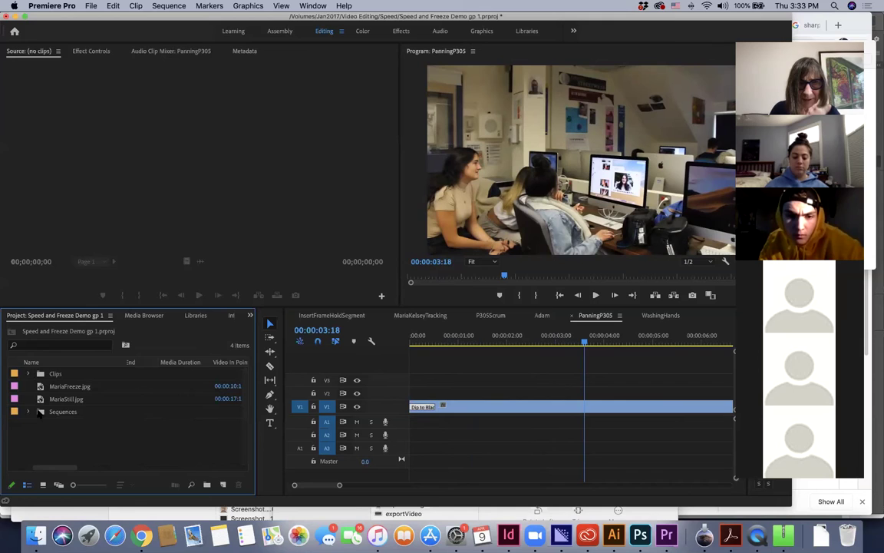
left_click(40, 412)
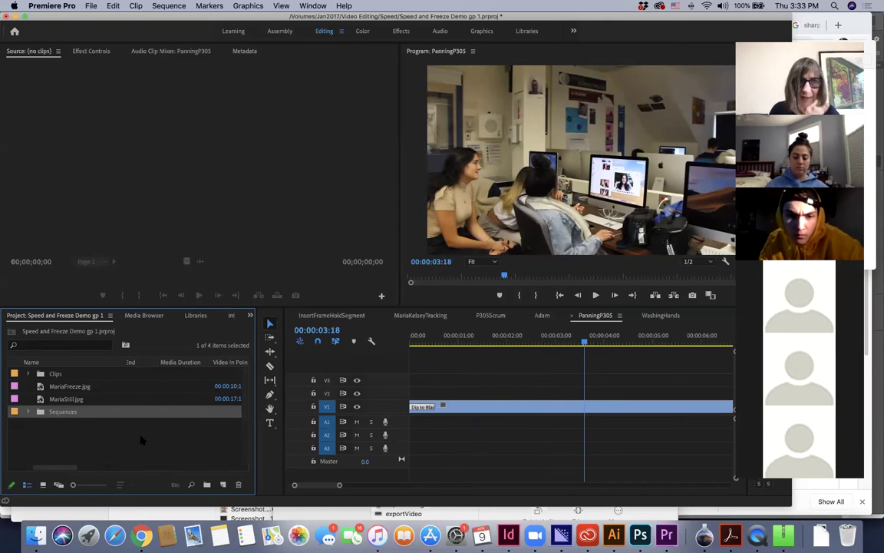
scroll(46, 412, "right", 1)
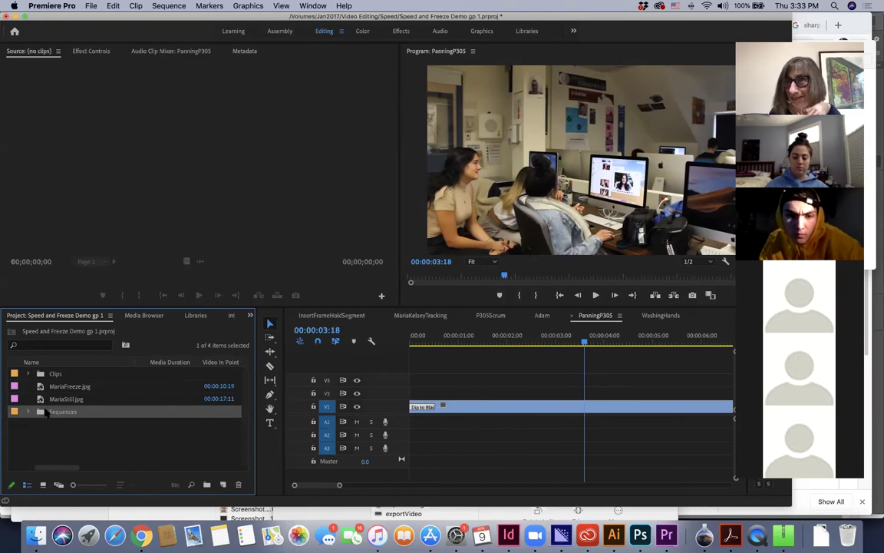
left_click(223, 485)
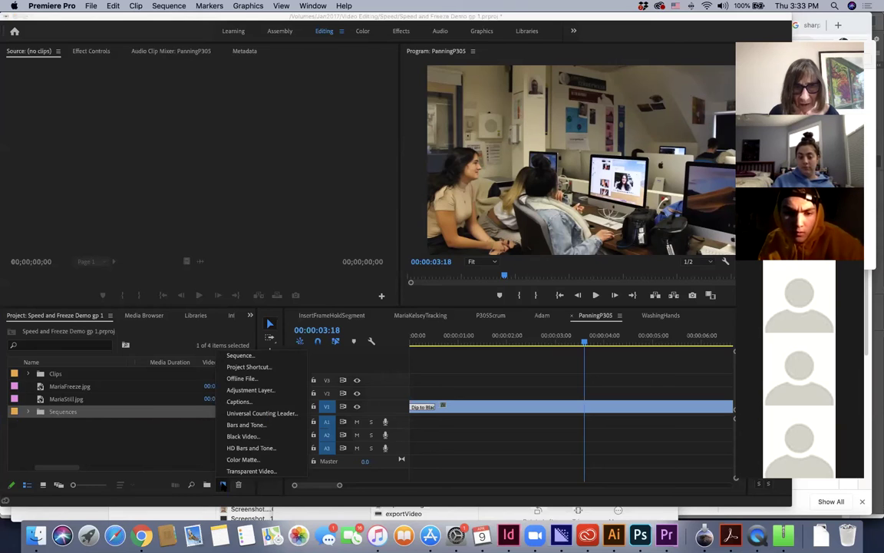
left_click(241, 357)
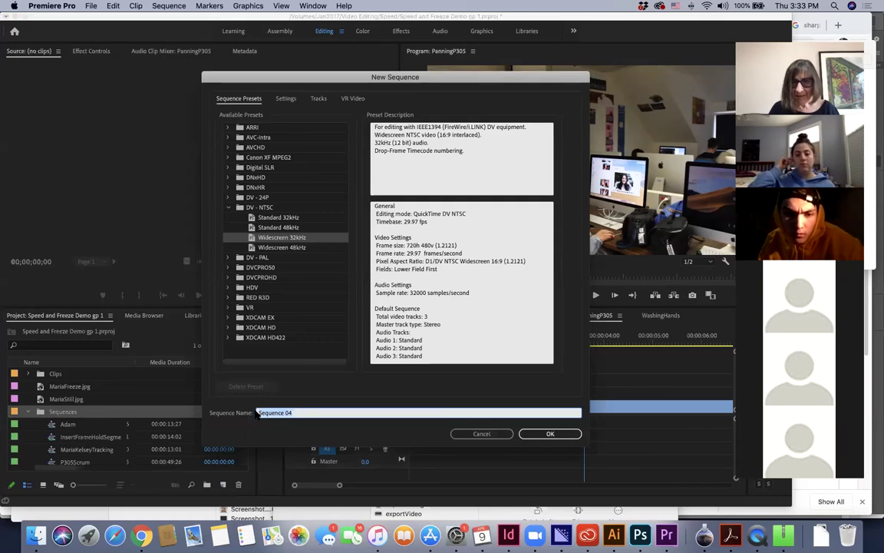
type("SeanStairsSlowM")
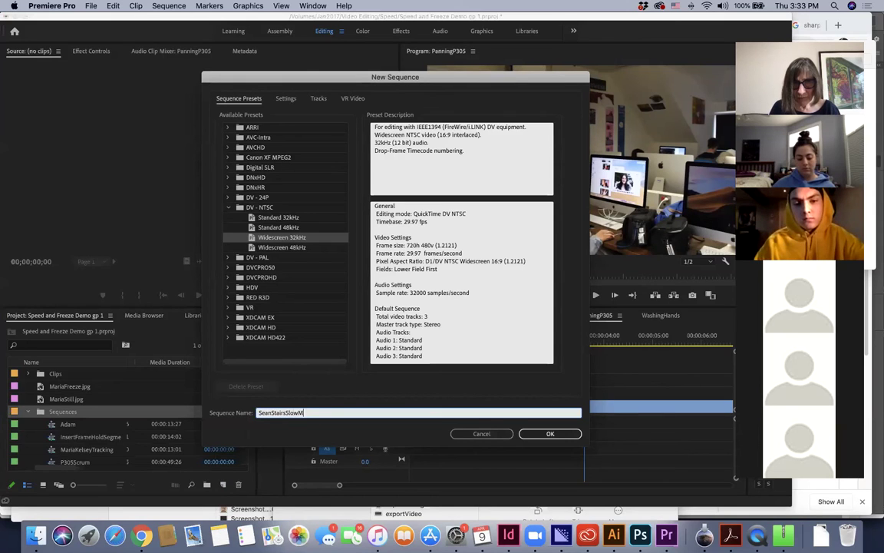
type("o")
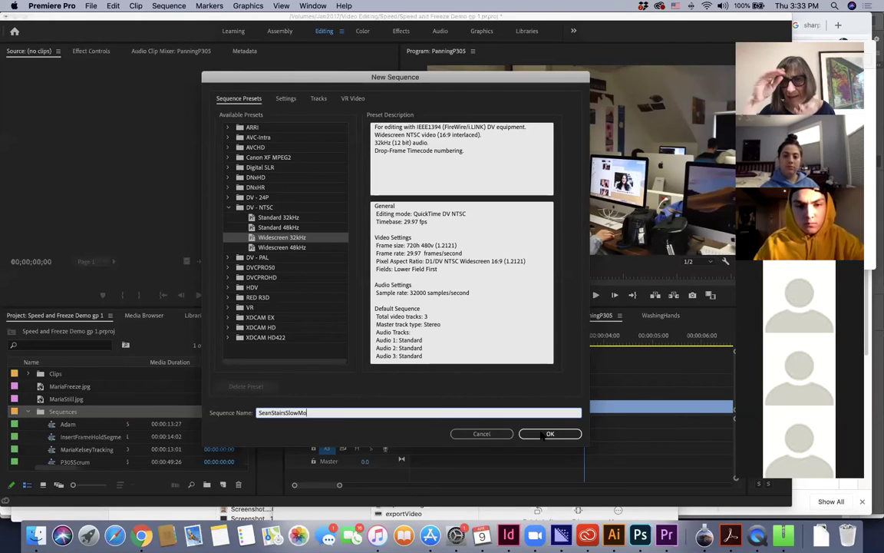
left_click(542, 434)
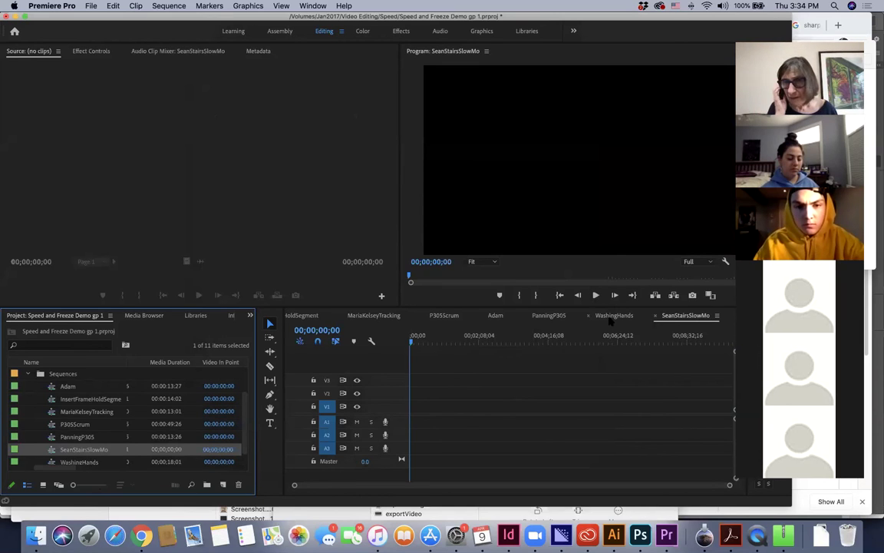
left_click(542, 321)
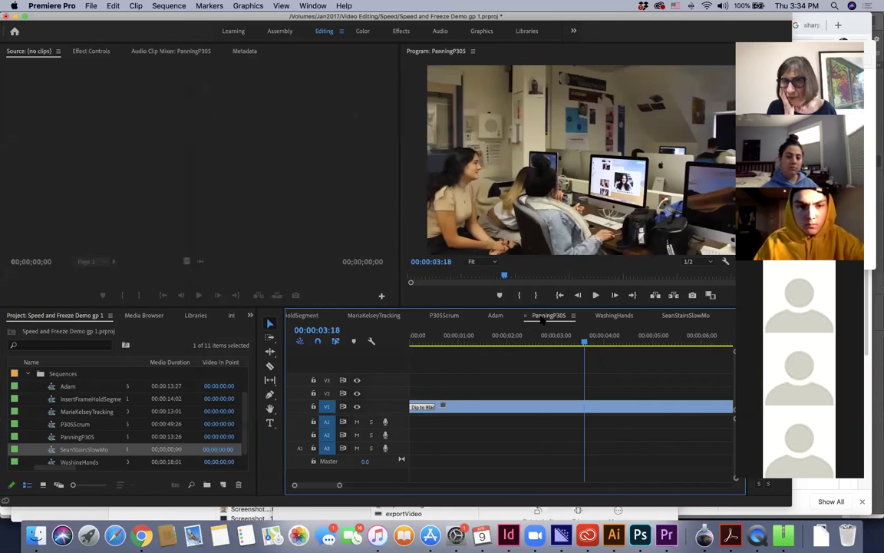
left_click(683, 321)
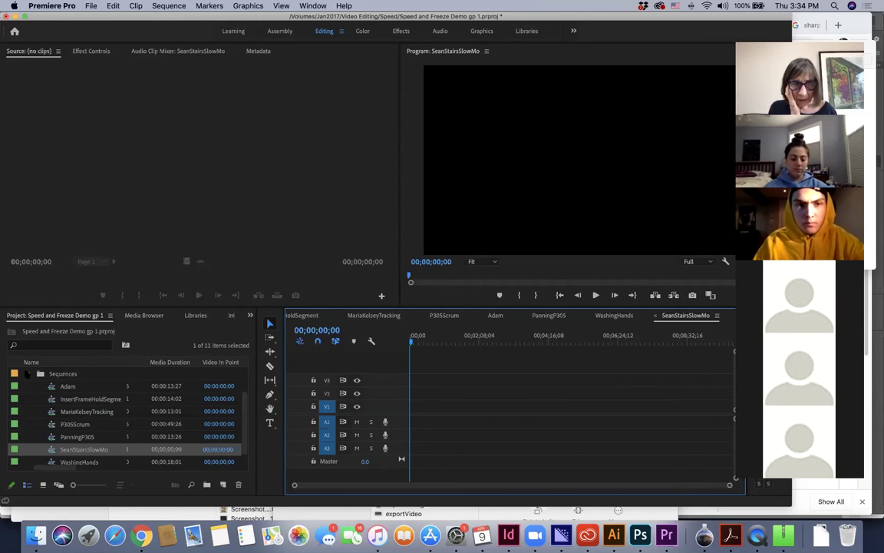
Step: Place SeanStairs.MOV from the Clips bin at the start of track V1 and change the sequence settings to match the clip
left_click(28, 374)
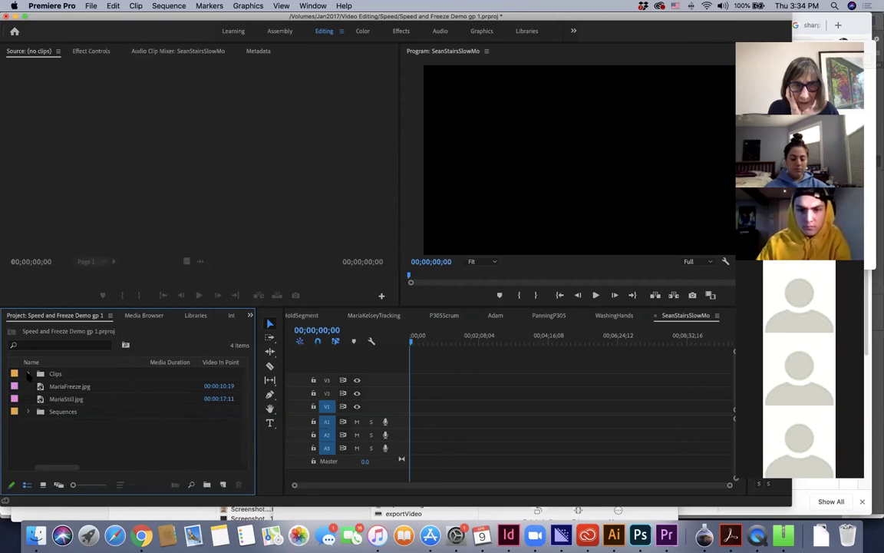
left_click(29, 374)
scroll(86, 412, "down", 3)
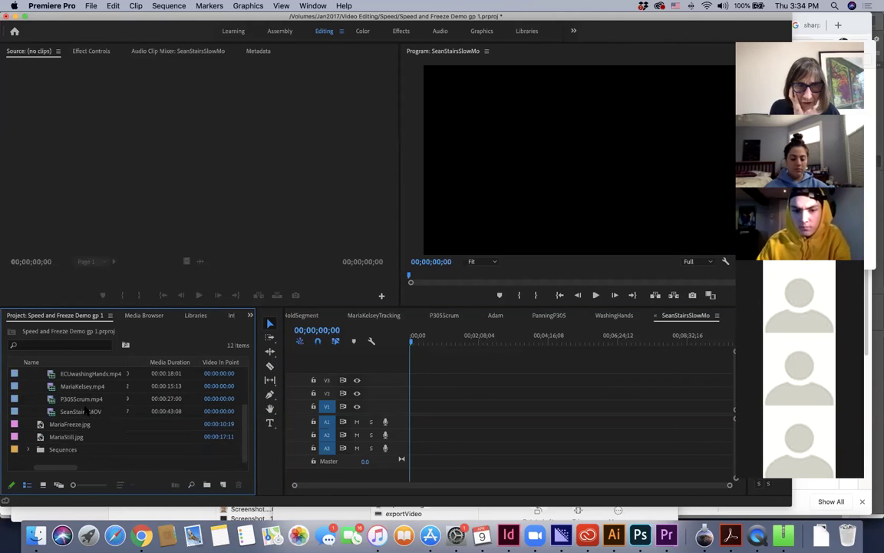
left_click(61, 413)
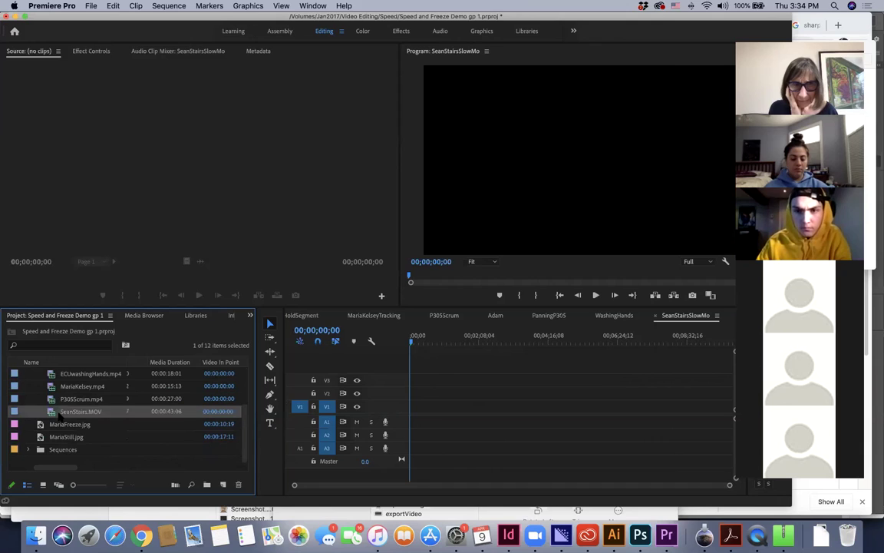
left_click_drag(60, 414, 412, 417)
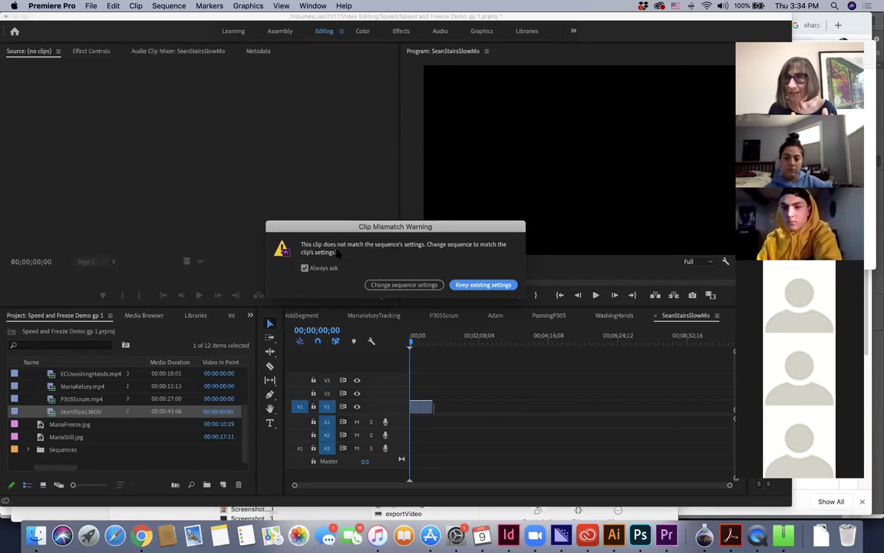
left_click(376, 285)
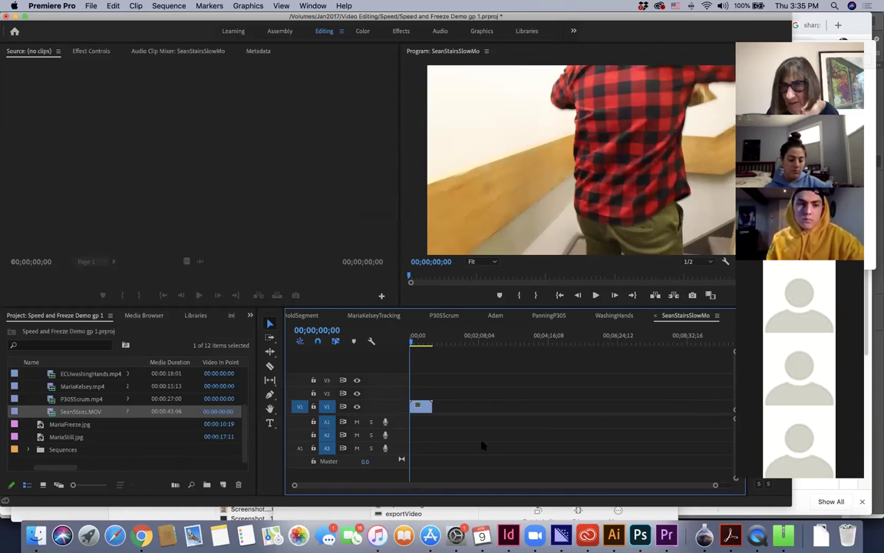
Step: Play the SeanStairs clip from the start and ripple-trim everything after 00;00;09;17
left_click_drag(716, 486, 551, 499)
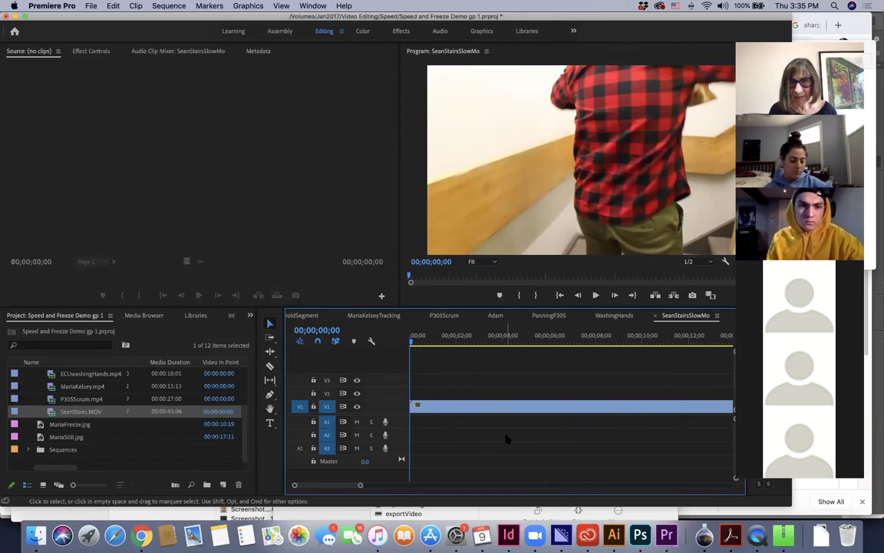
key("space")
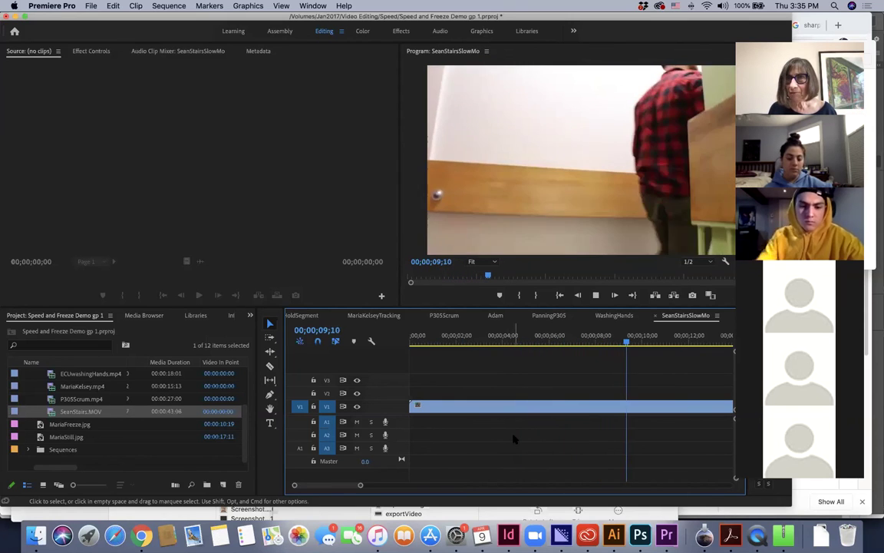
key("space")
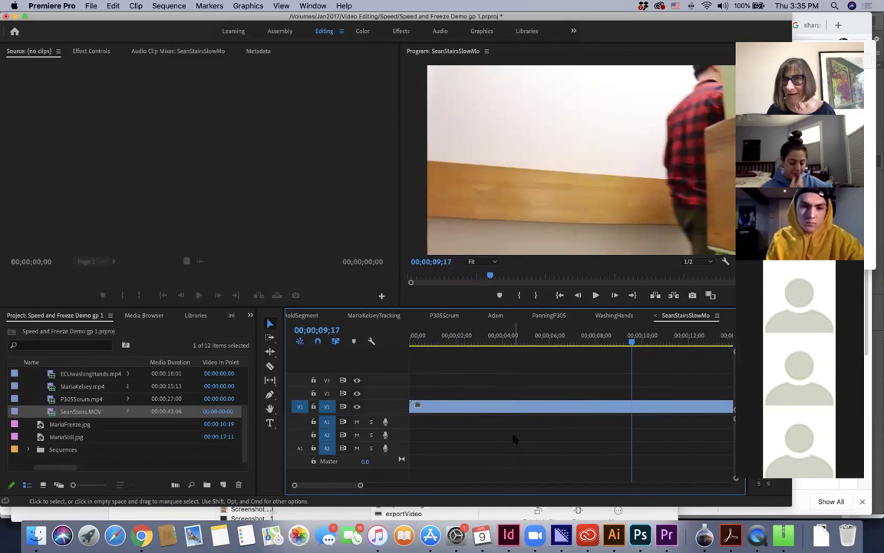
left_click(632, 410)
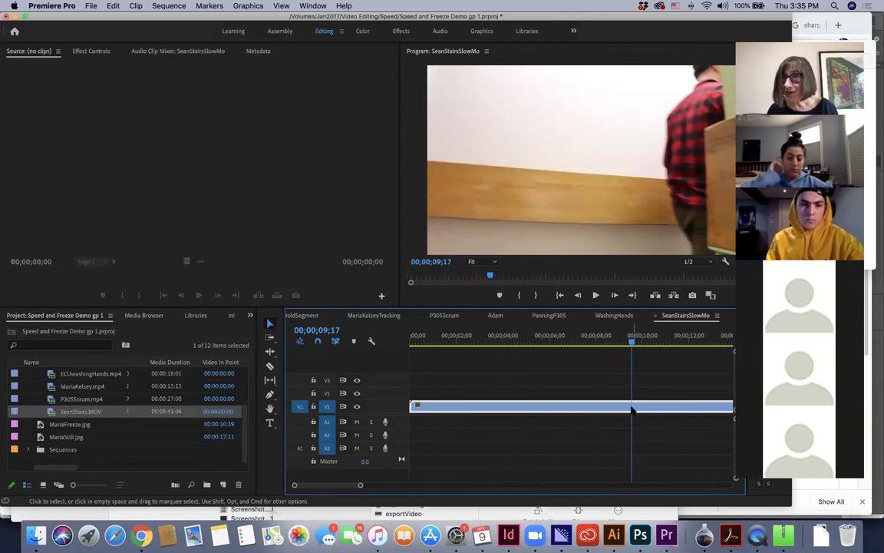
key("w")
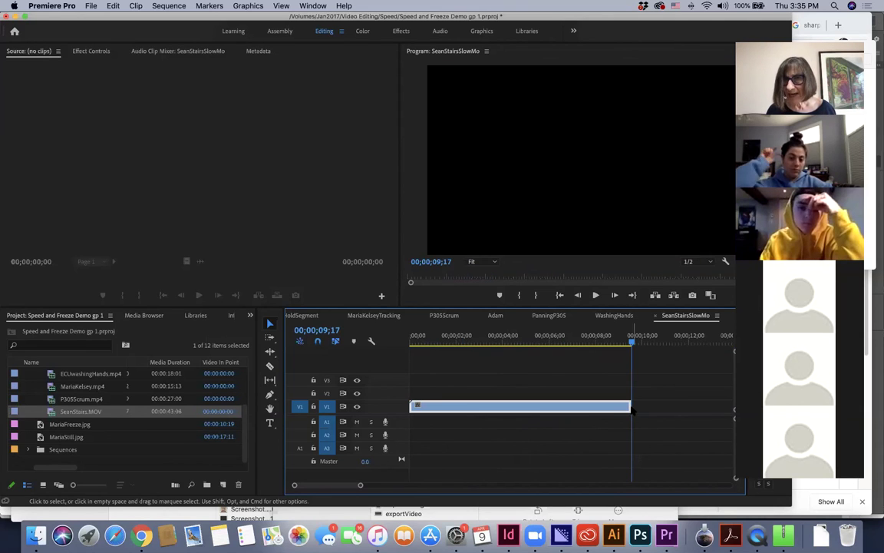
Step: Set the SeanStairs clip's speed to 50% and play the slow-motion result from the start of the sequence
left_click_drag(631, 343, 419, 359)
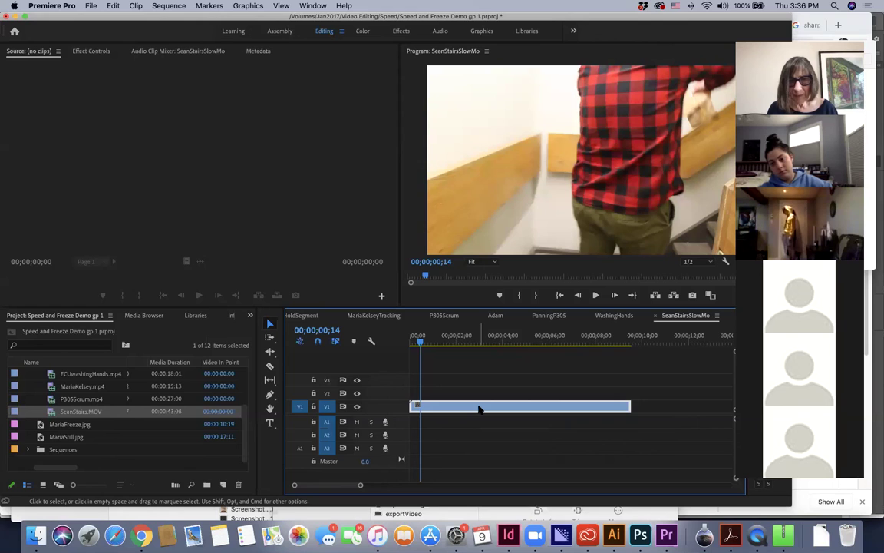
key("super+r")
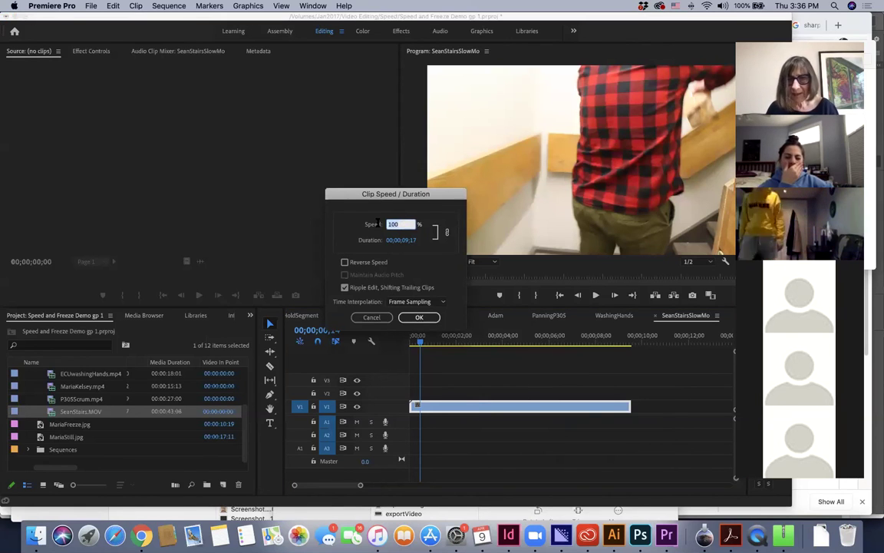
type("5")
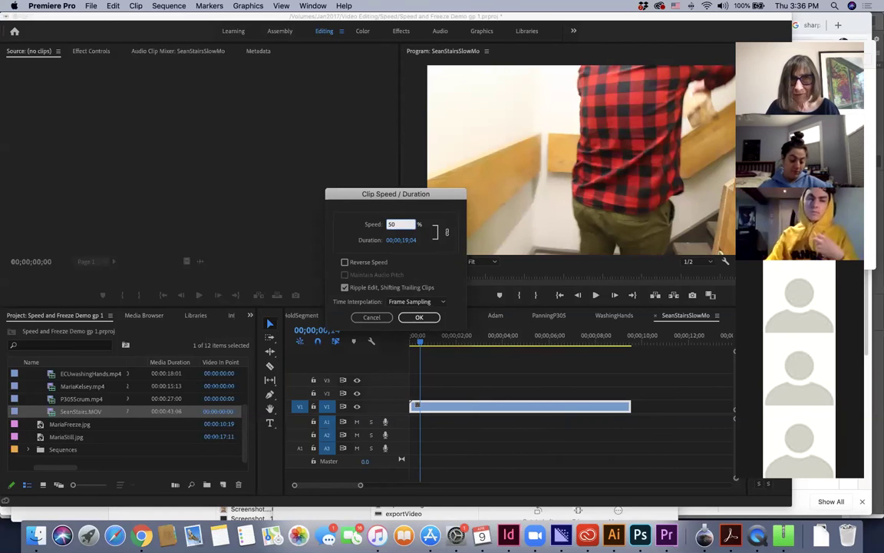
type("0")
left_click(415, 319)
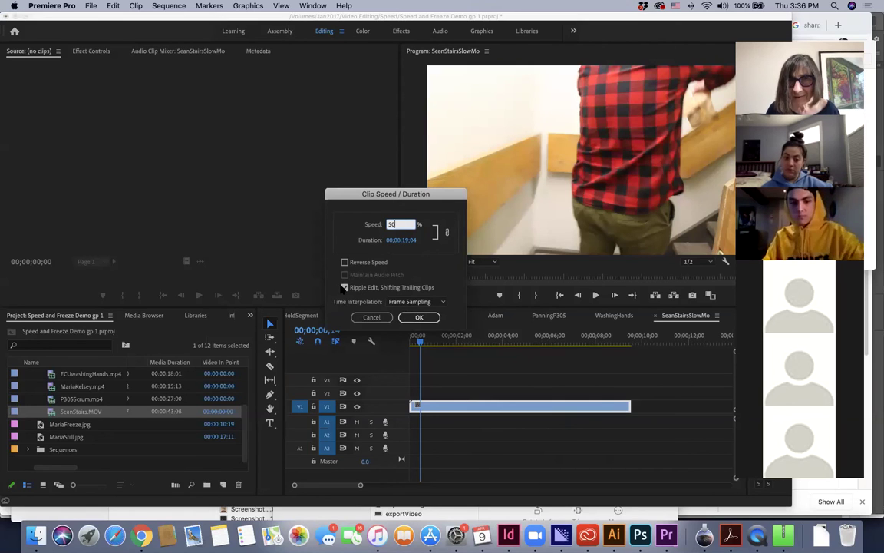
left_click(415, 318)
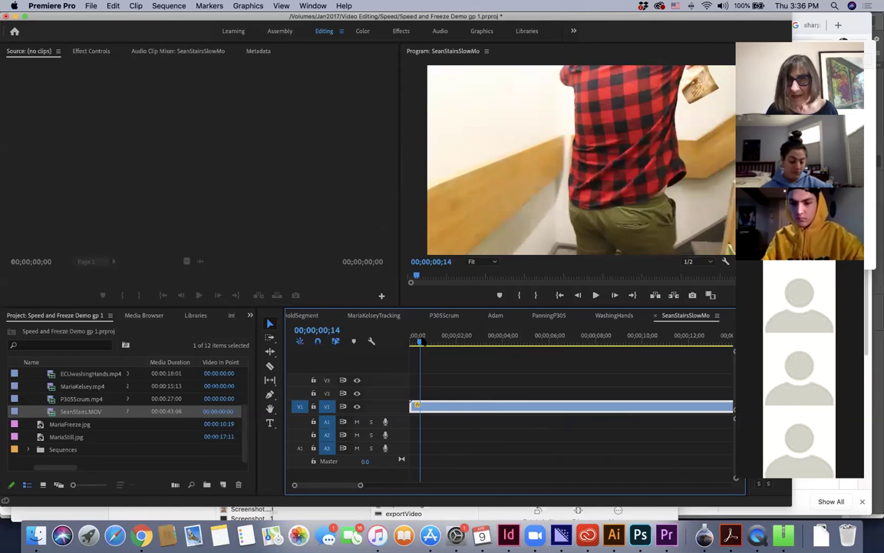
left_click(410, 338)
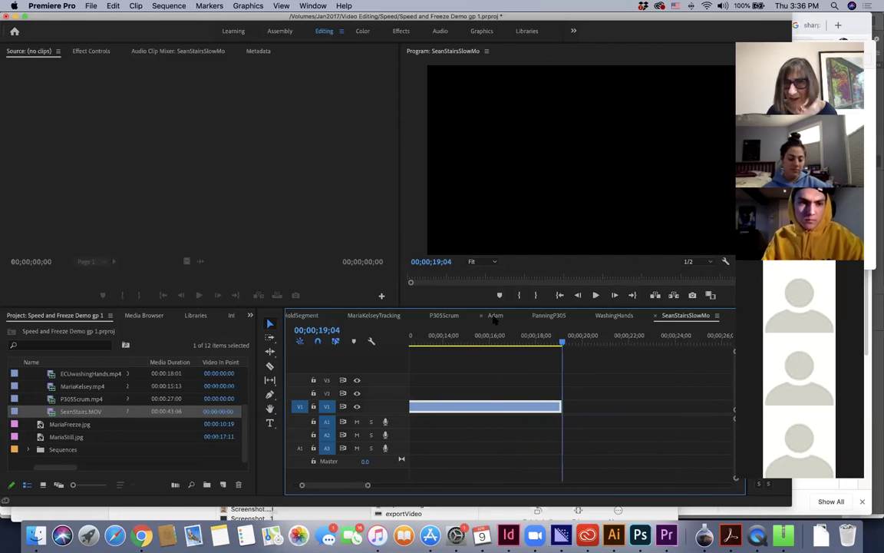
Step: Play the WashingHands sequence, set its clip's speed to 150% and replay it from the start
left_click(610, 316)
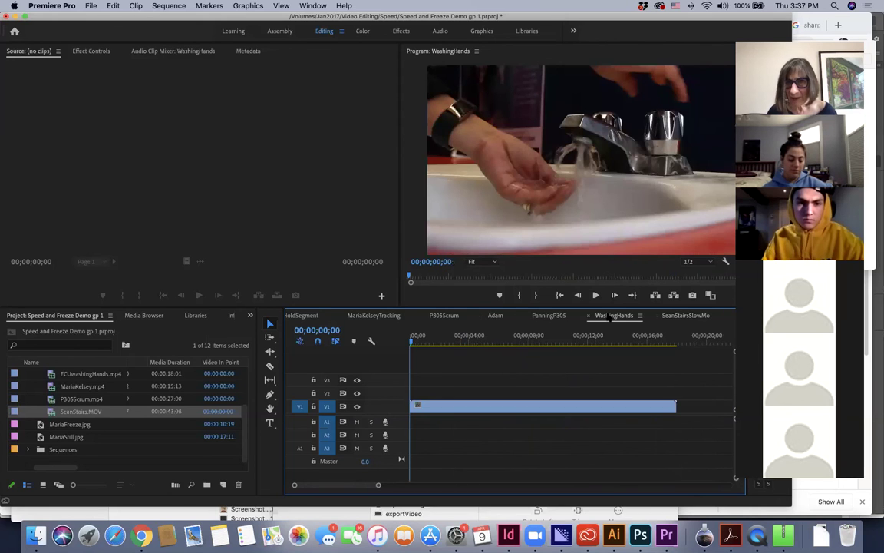
key("space")
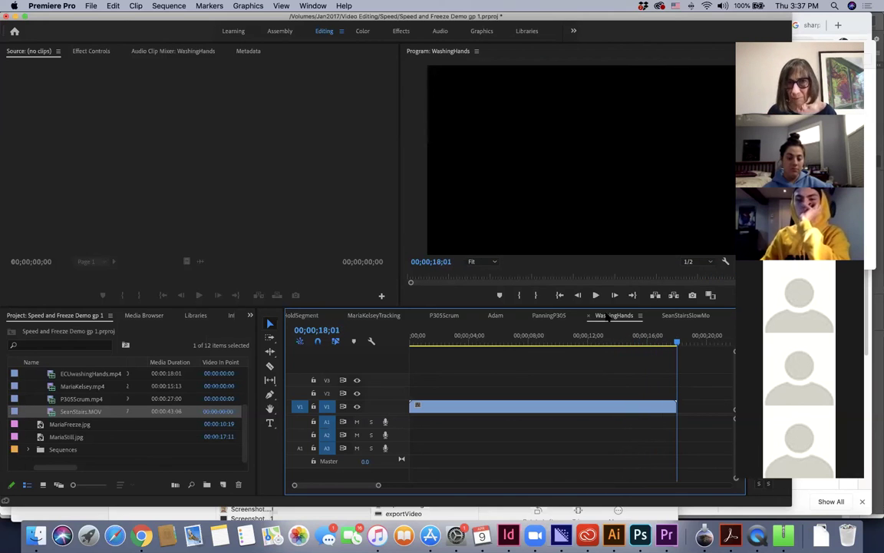
left_click(497, 409)
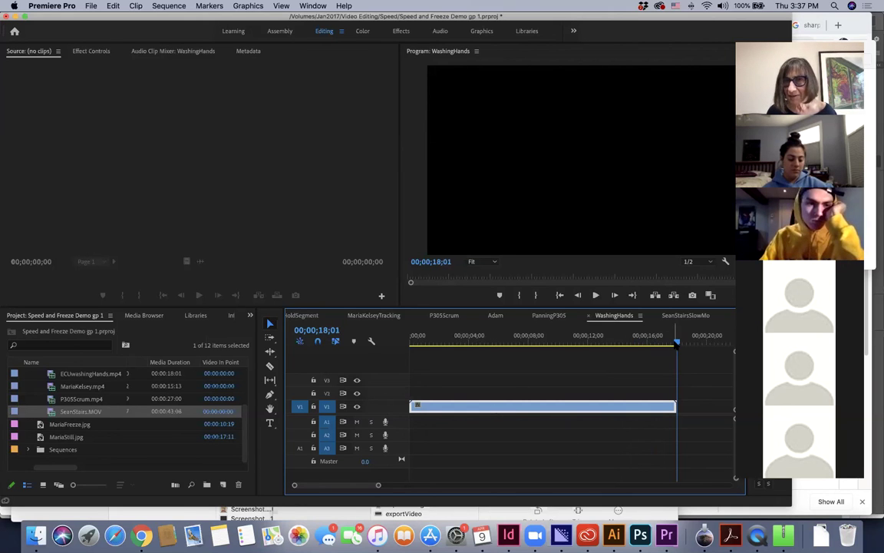
left_click_drag(672, 343, 438, 384)
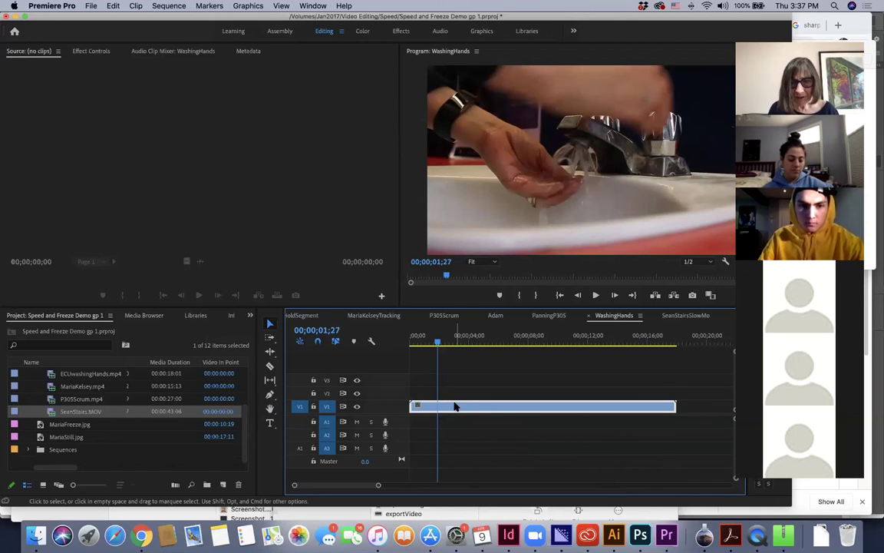
key("super+r")
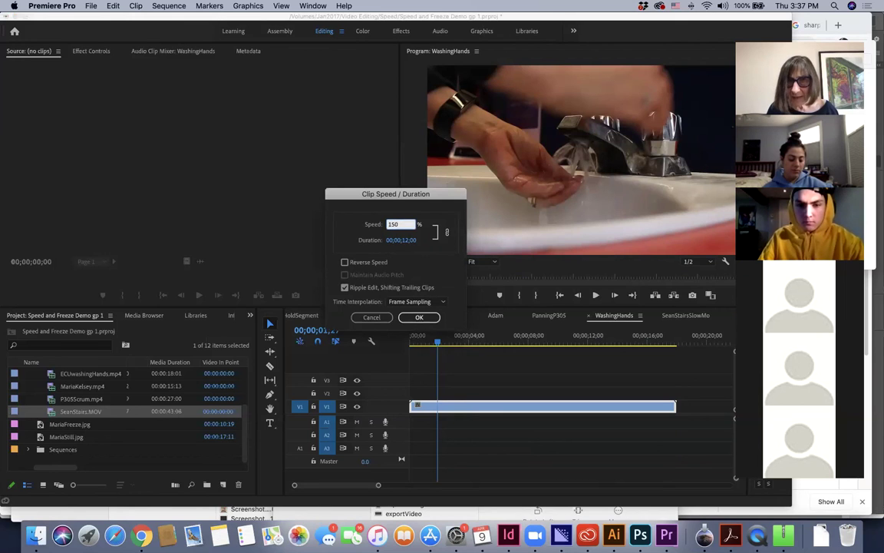
left_click(419, 317)
left_click_drag(437, 341, 395, 340)
key("space")
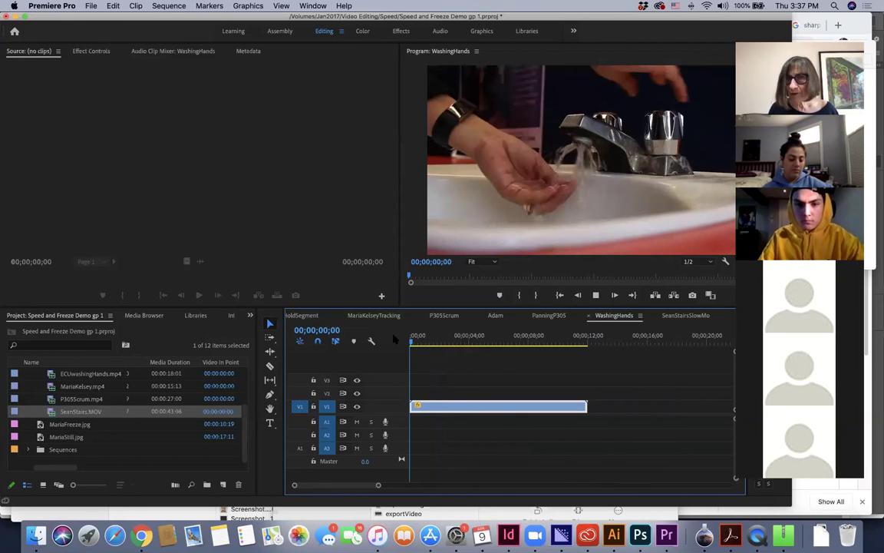